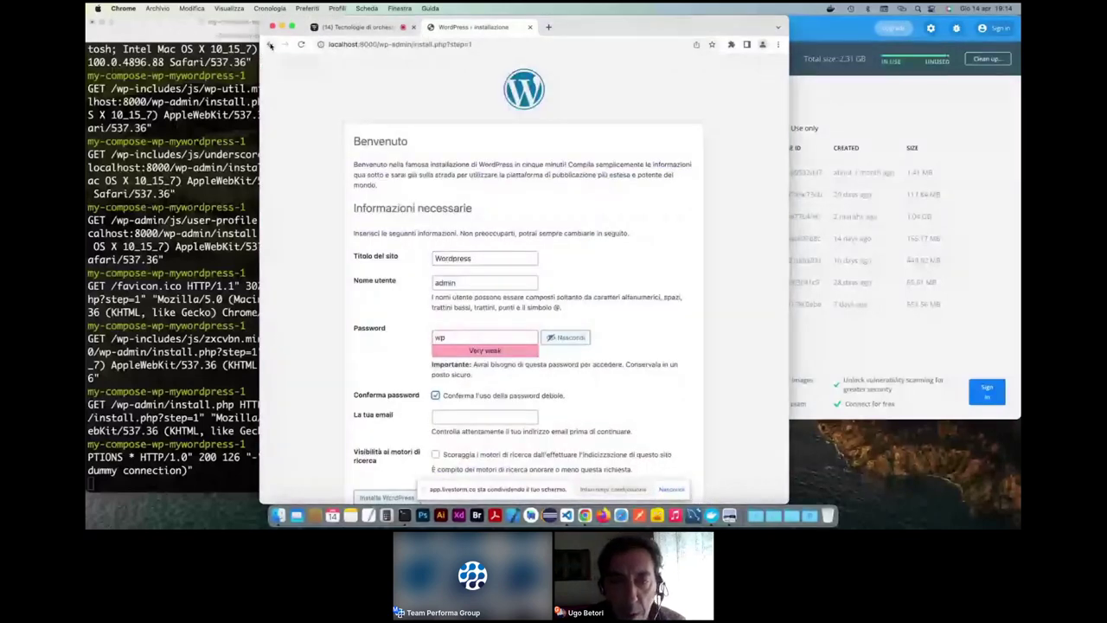
# - Go back and reload the site root localhost:8000/ to restart the WordPress installation
pyautogui.click(270, 45)
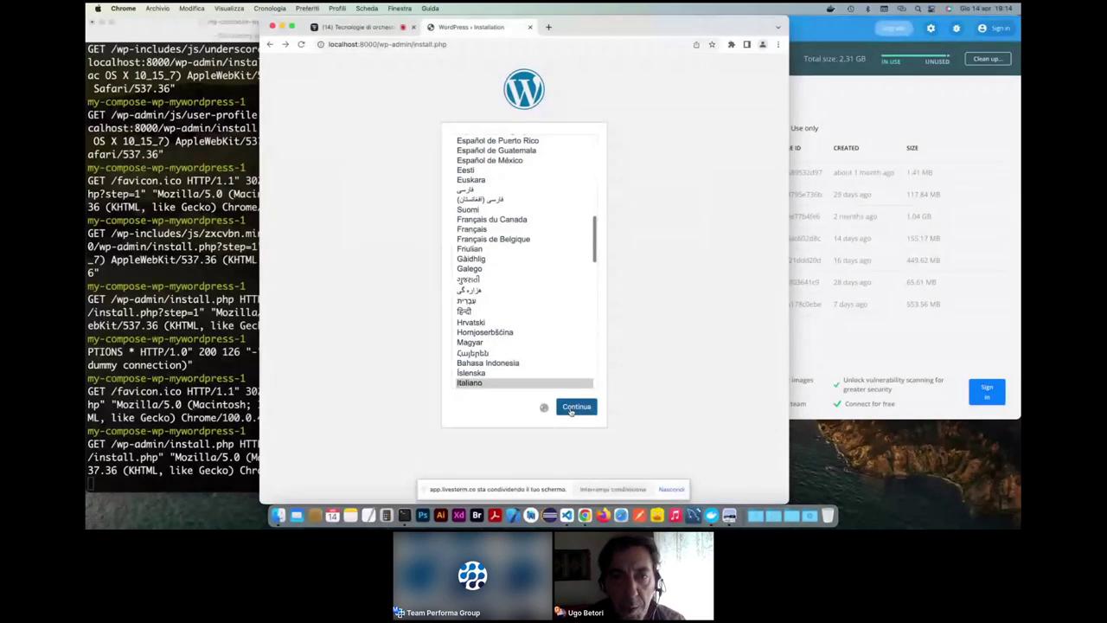
pyautogui.click(406, 44)
pyautogui.moveTo(378, 44); pyautogui.dragTo(500, 43)
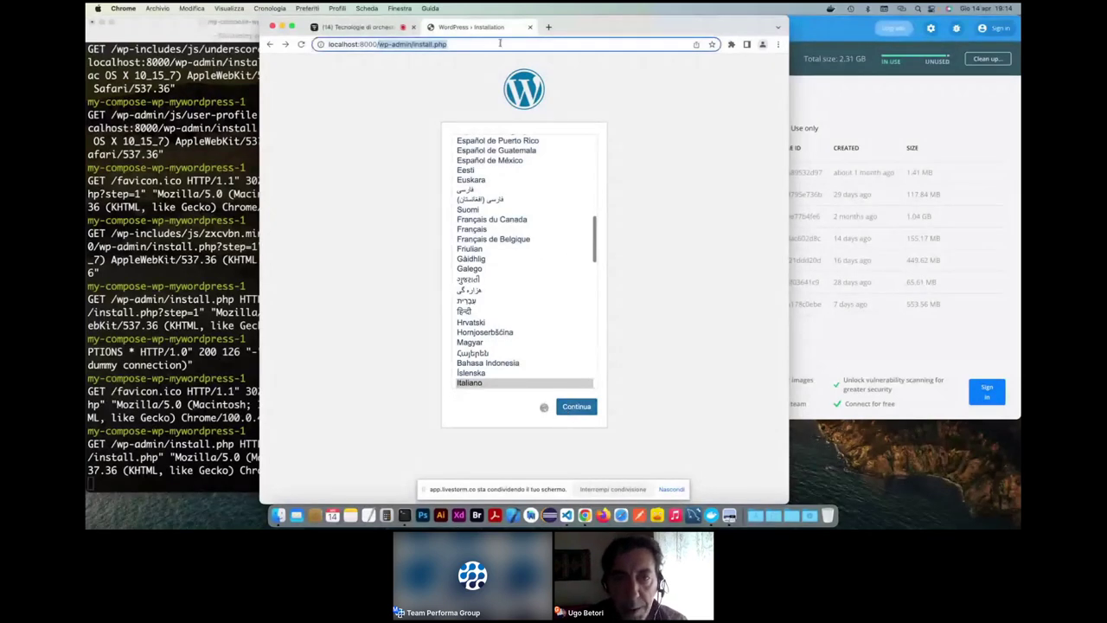
pyautogui.write('/')
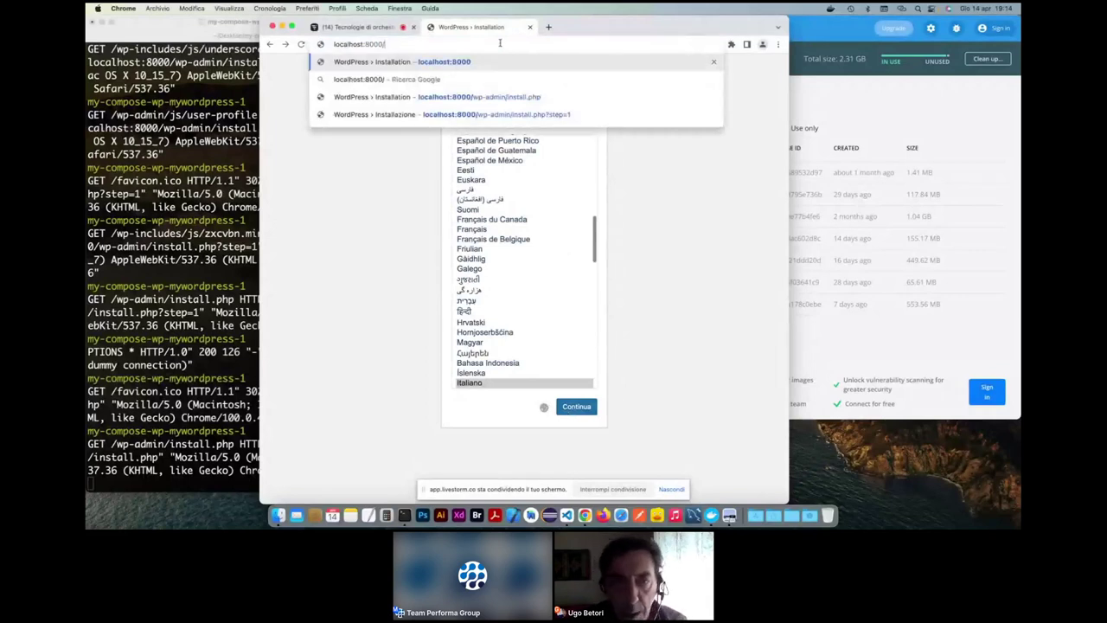
pyautogui.press('Return')
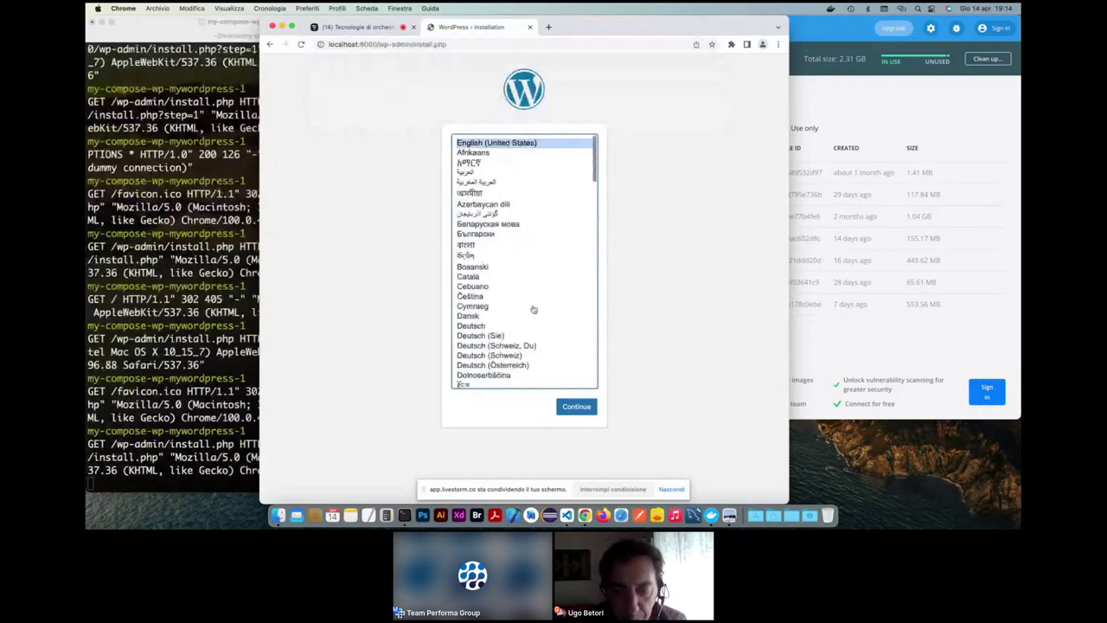
# - Choose Italiano, then enter site title 'wordpress' and username 'admin'
pyautogui.write('it')
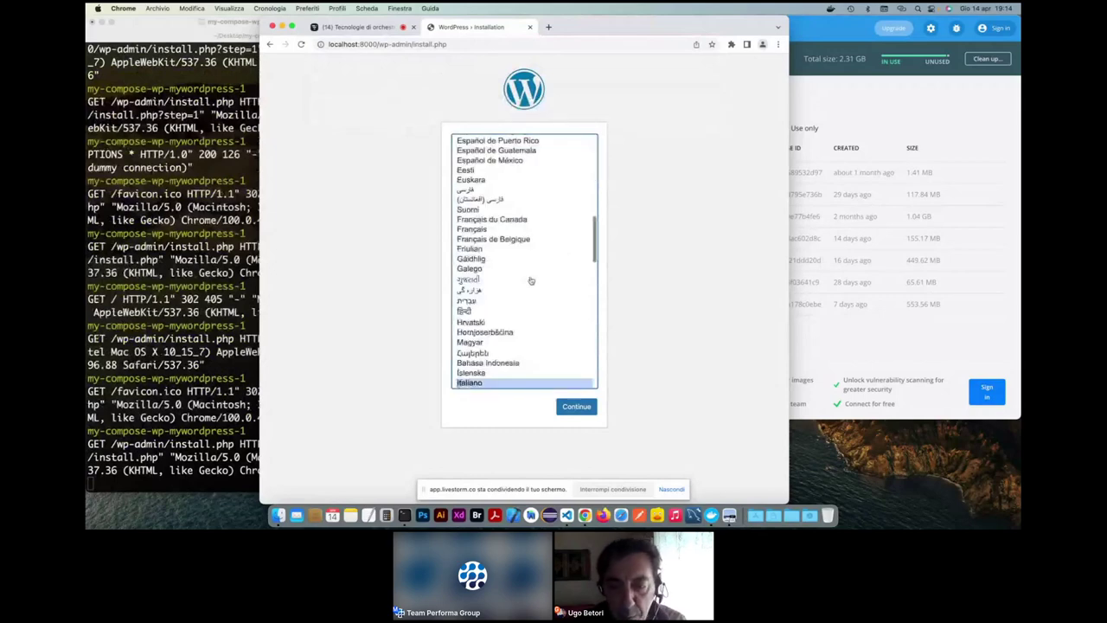
pyautogui.click(575, 408)
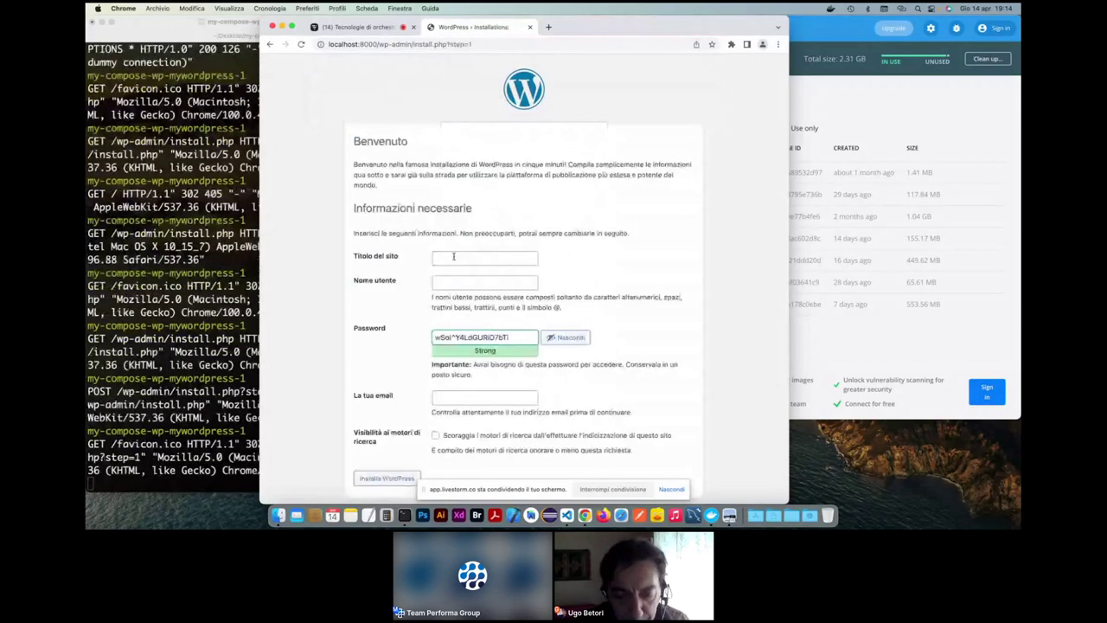
pyautogui.click(453, 256)
pyautogui.write('wordpress')
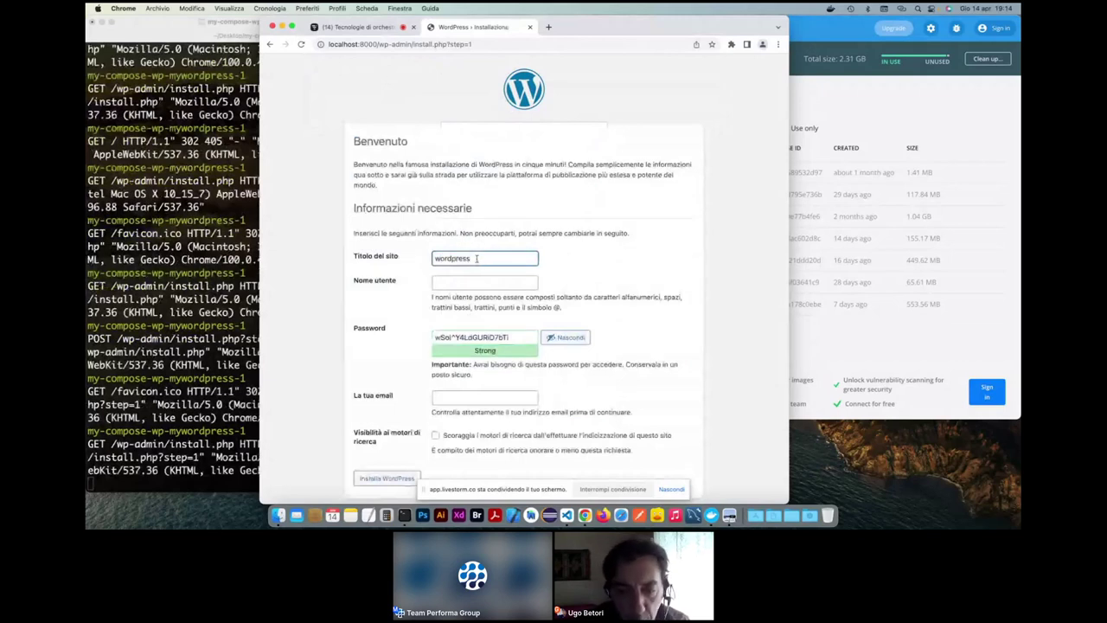
pyautogui.press('Tab')
pyautogui.write('ad')
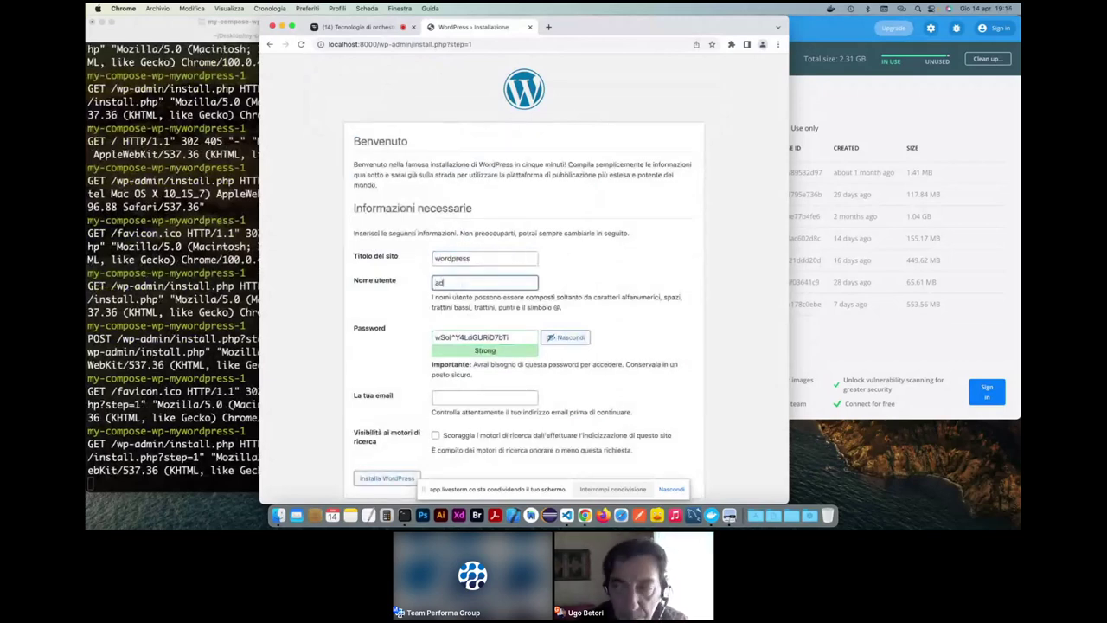
pyautogui.write('min')
pyautogui.press('Tab')
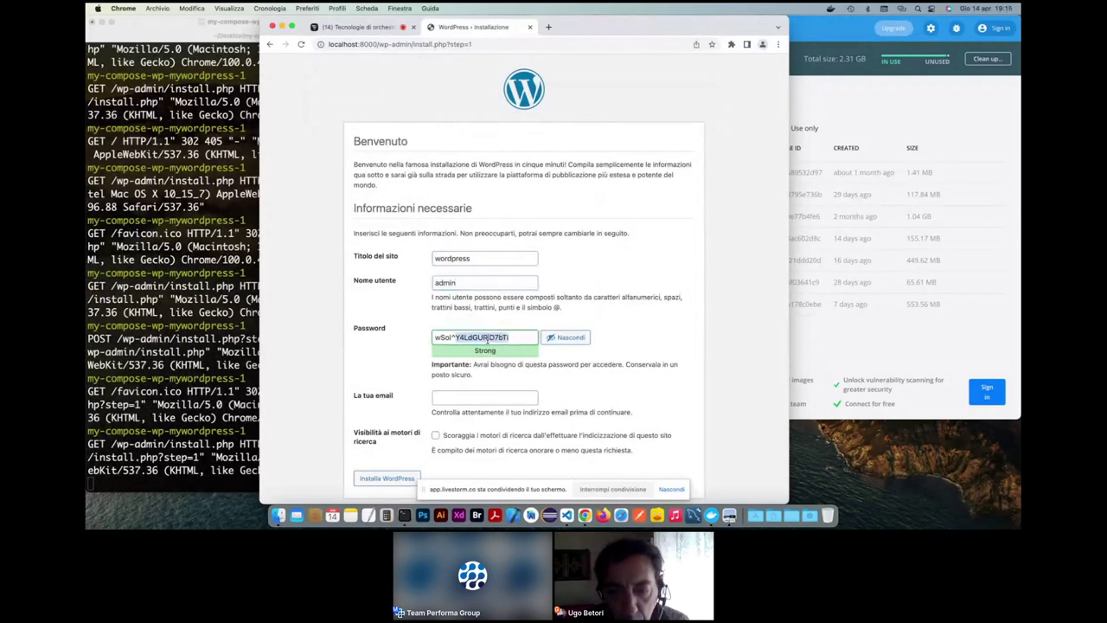
# - Set a short weak password, enter the admin e-mail, discourage search engines, and install WordPress
pyautogui.click(489, 337)
pyautogui.moveTo(490, 338); pyautogui.dragTo(410, 333)
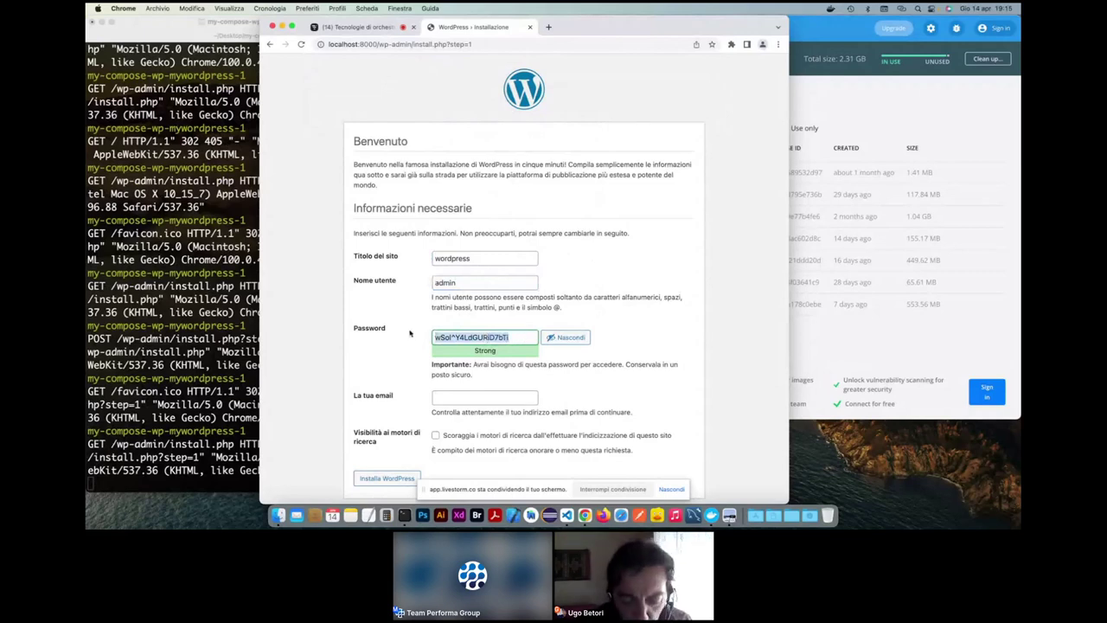
pyautogui.write('wp')
pyautogui.click(435, 395)
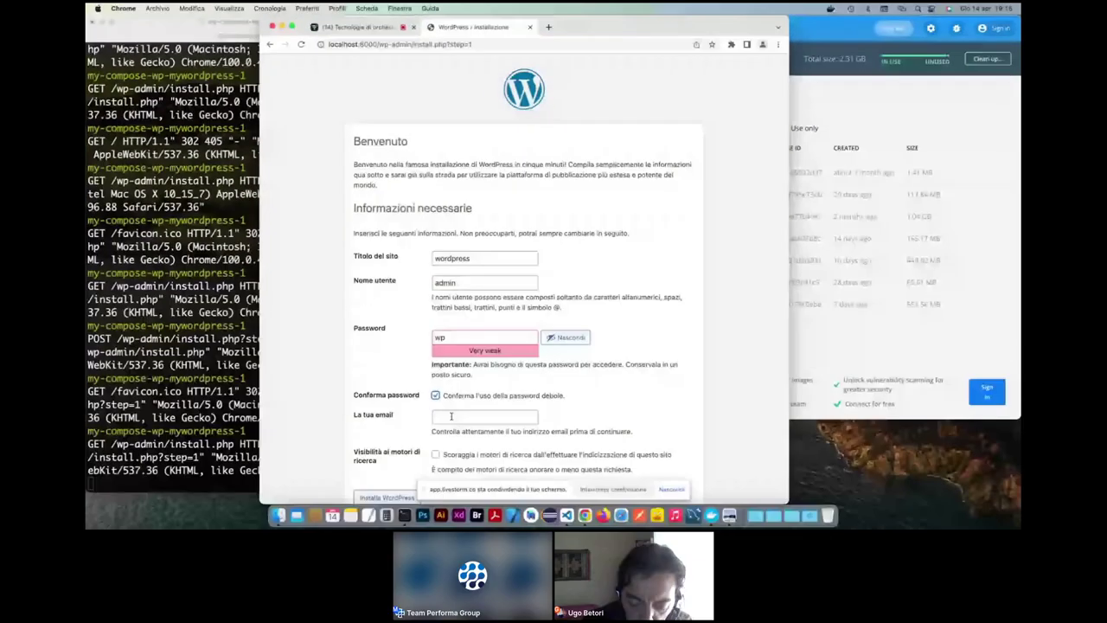
pyautogui.click(454, 418)
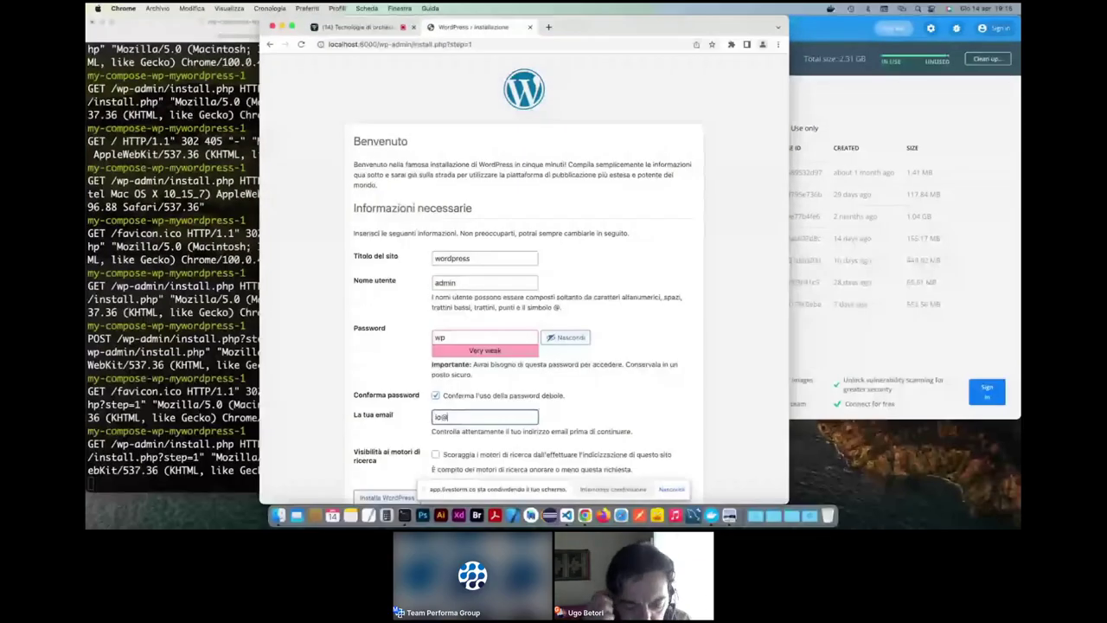
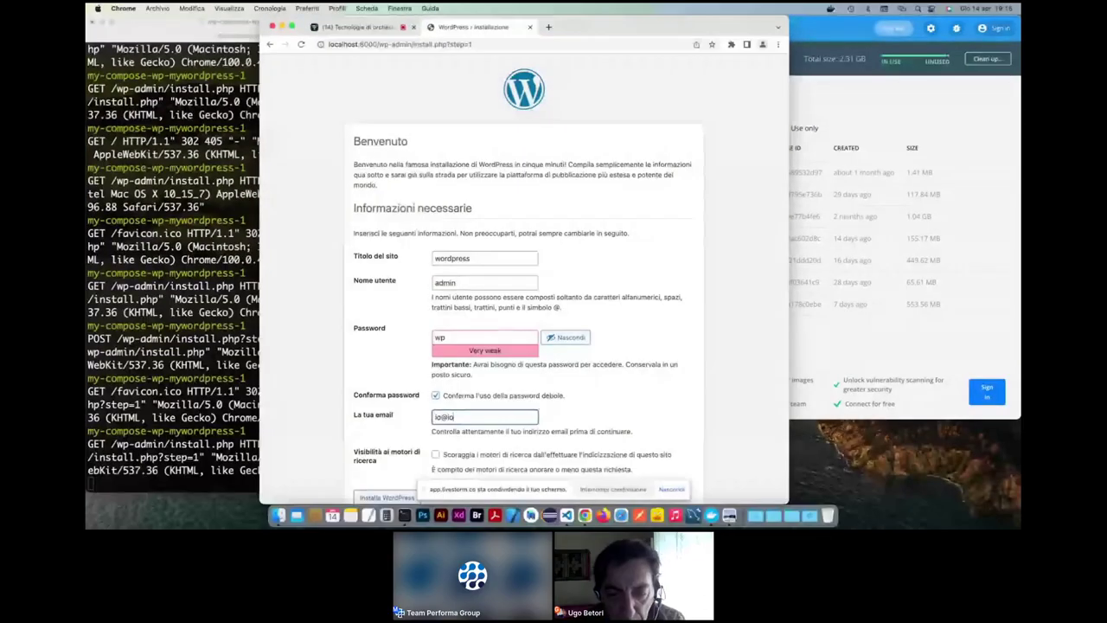
pyautogui.scroll(-1, 512, 443)
pyautogui.click(501, 427)
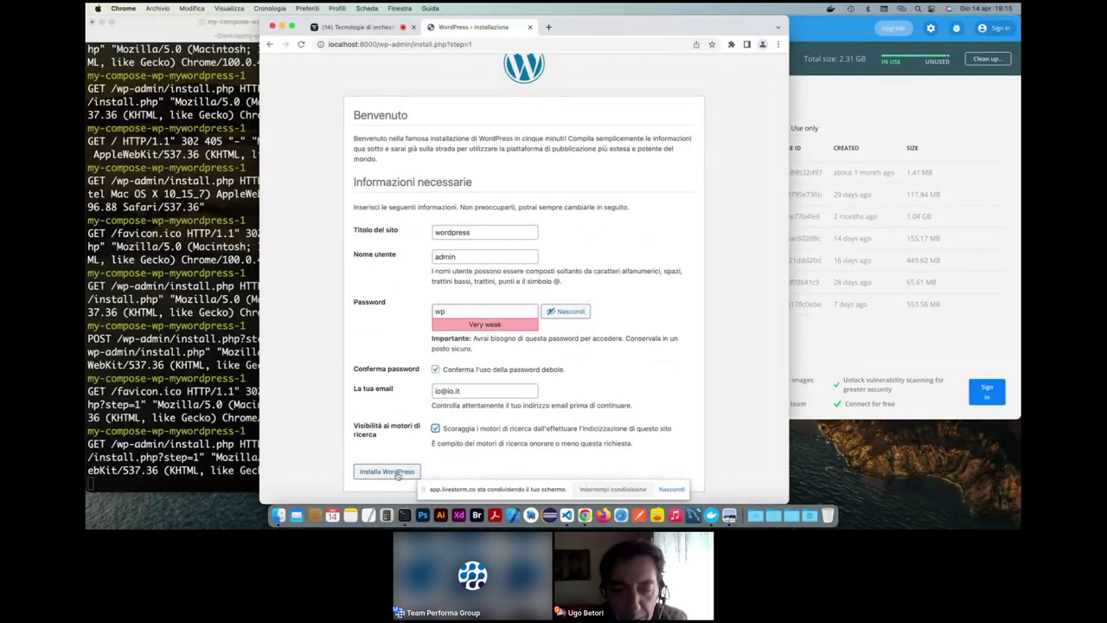
pyautogui.click(371, 556)
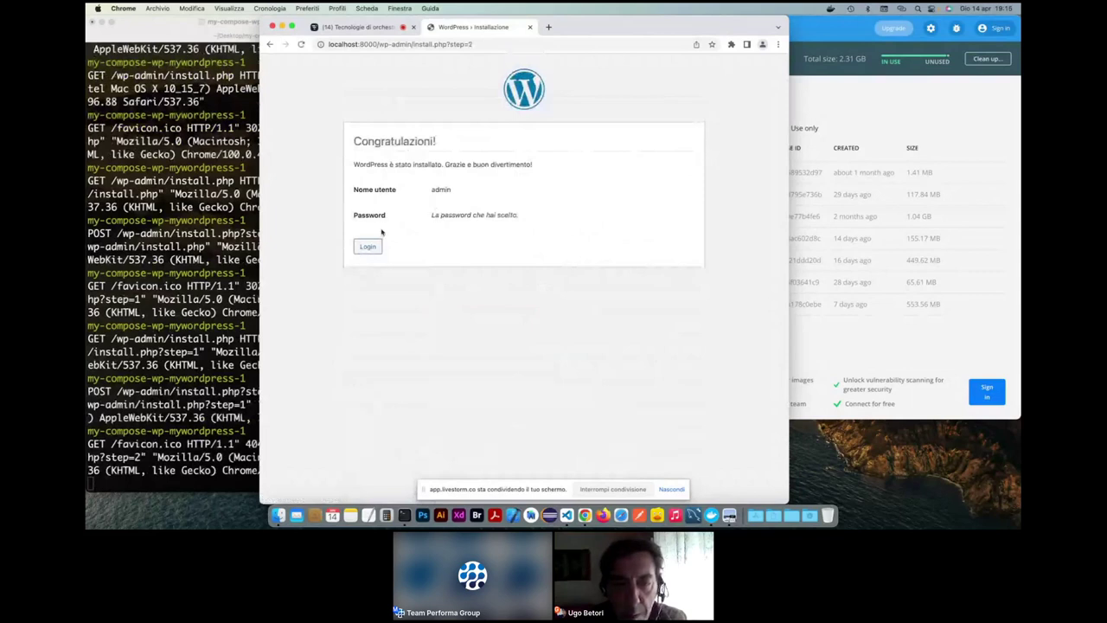
# - Log in as admin with the account password to reach the Bacheca dashboard
pyautogui.click(368, 247)
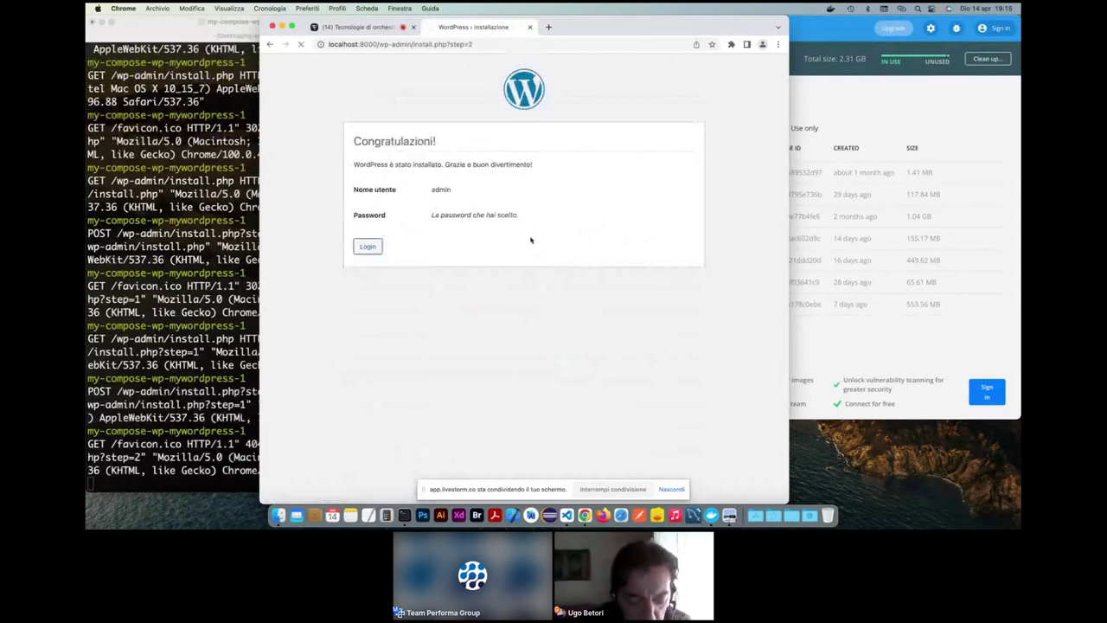
pyautogui.write('admin')
pyautogui.press('Tab')
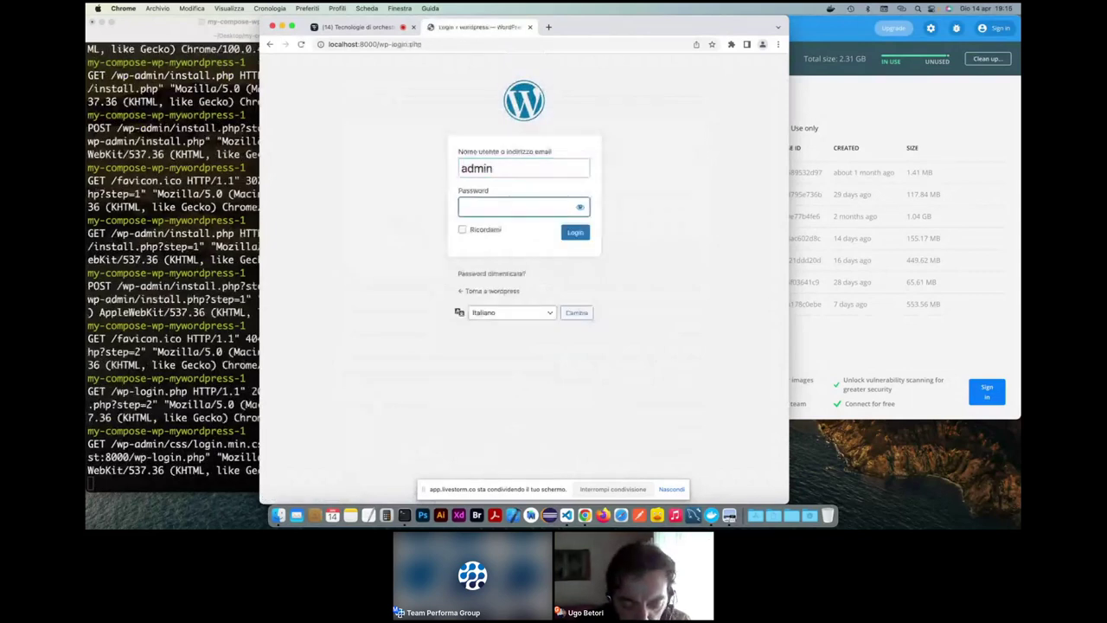
pyautogui.write('ad')
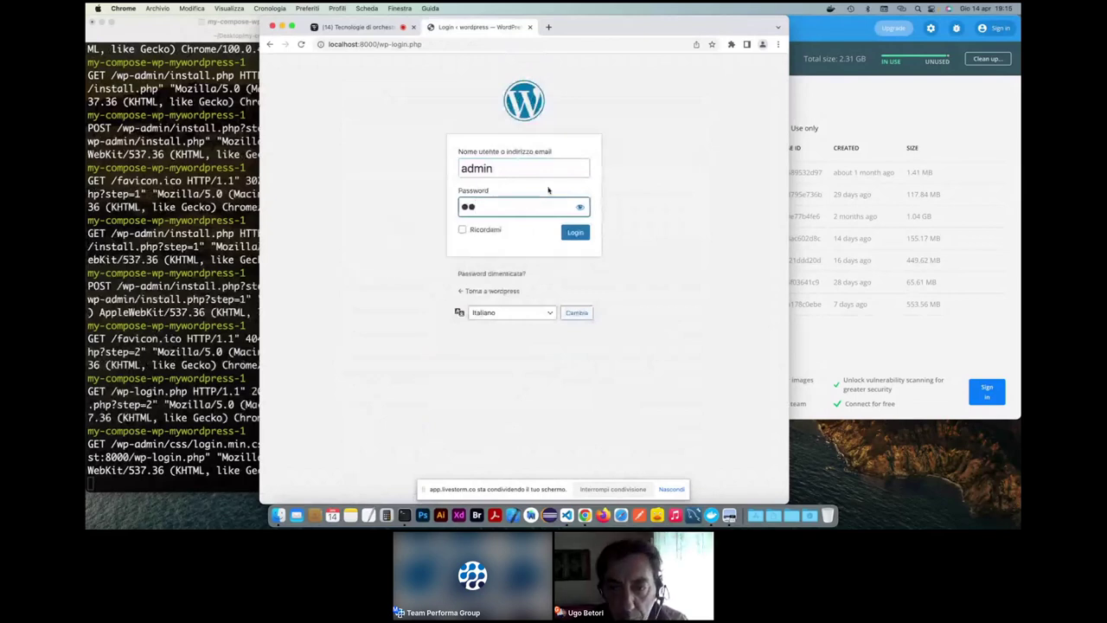
pyautogui.click(580, 207)
pyautogui.click(580, 207)
pyautogui.click(573, 235)
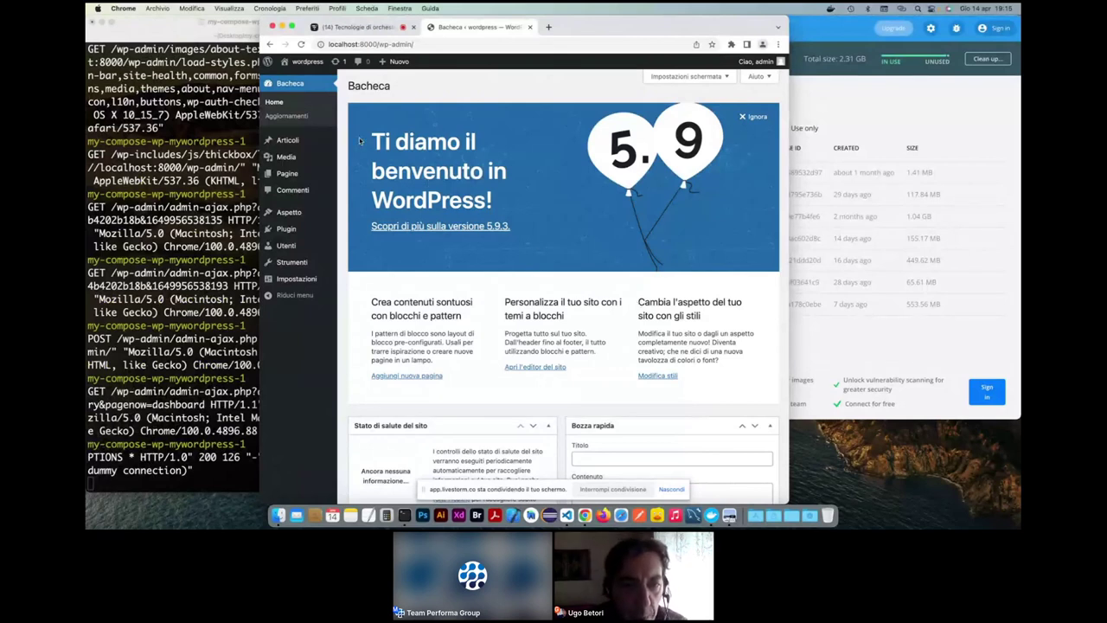
# - Delete the Akismet Anti-Spam and Hello Dolly plugins with the Elimina bulk action
pyautogui.click(285, 231)
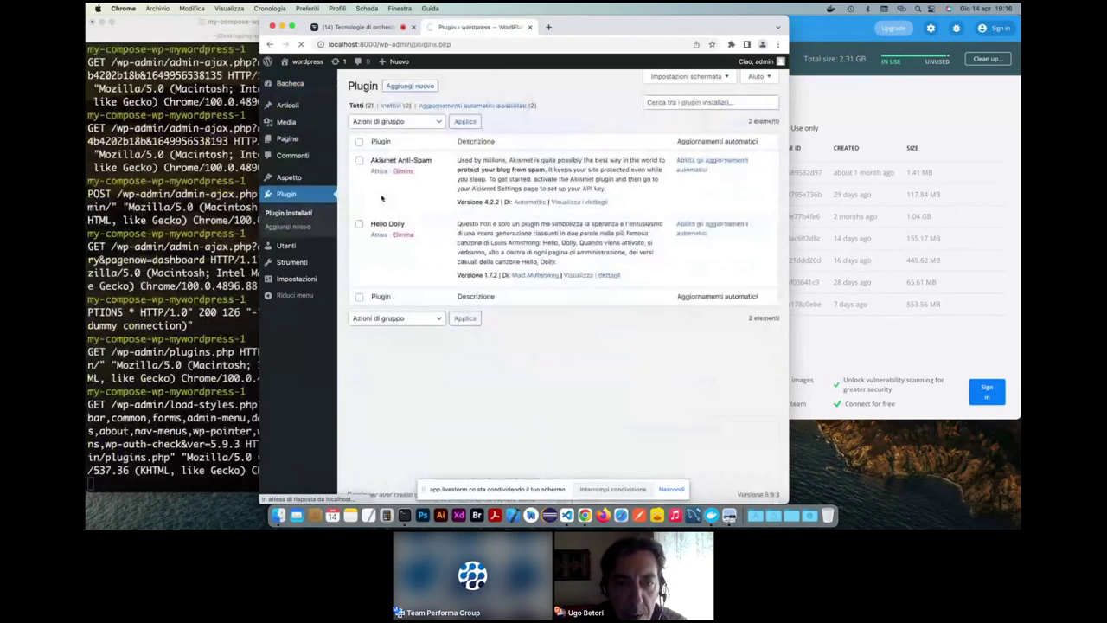
pyautogui.click(359, 160)
pyautogui.click(359, 224)
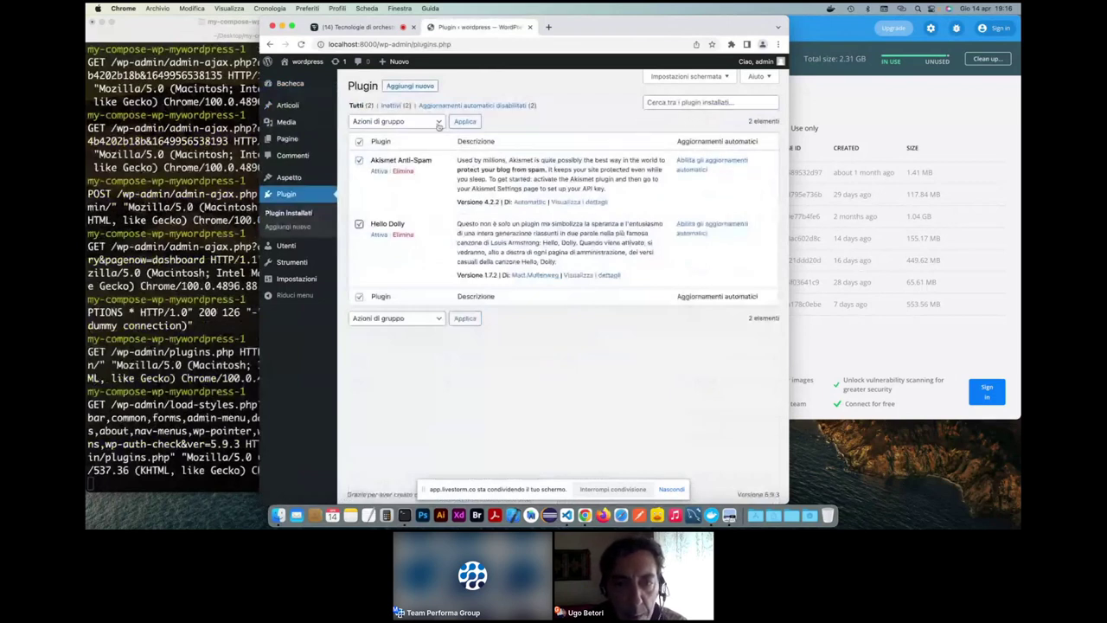
pyautogui.click(439, 122)
pyautogui.click(450, 165)
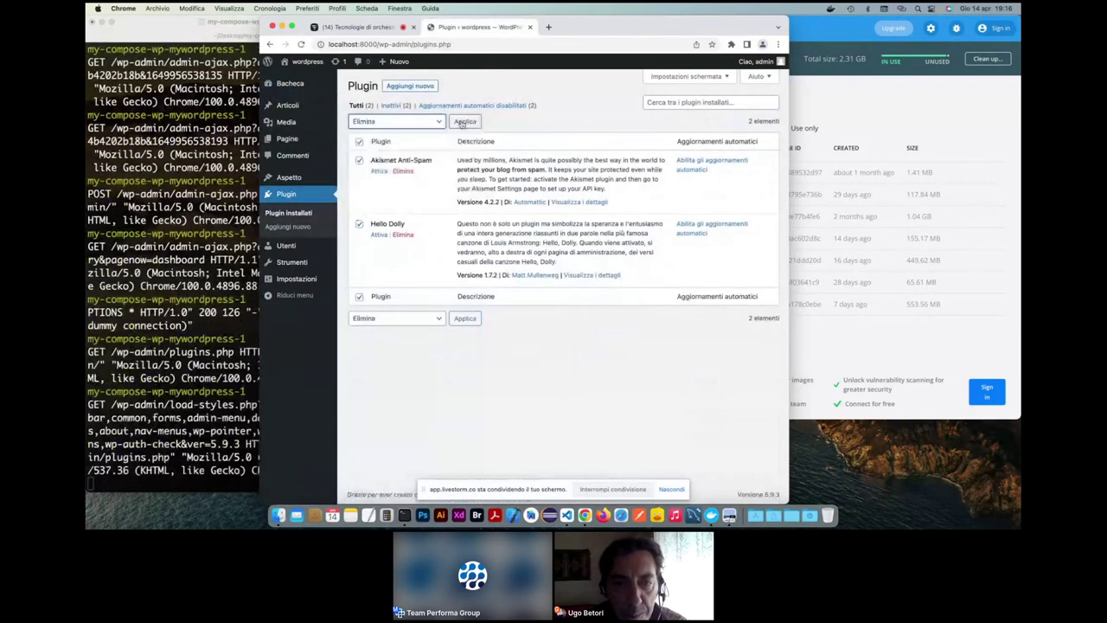
pyautogui.click(463, 122)
pyautogui.click(605, 99)
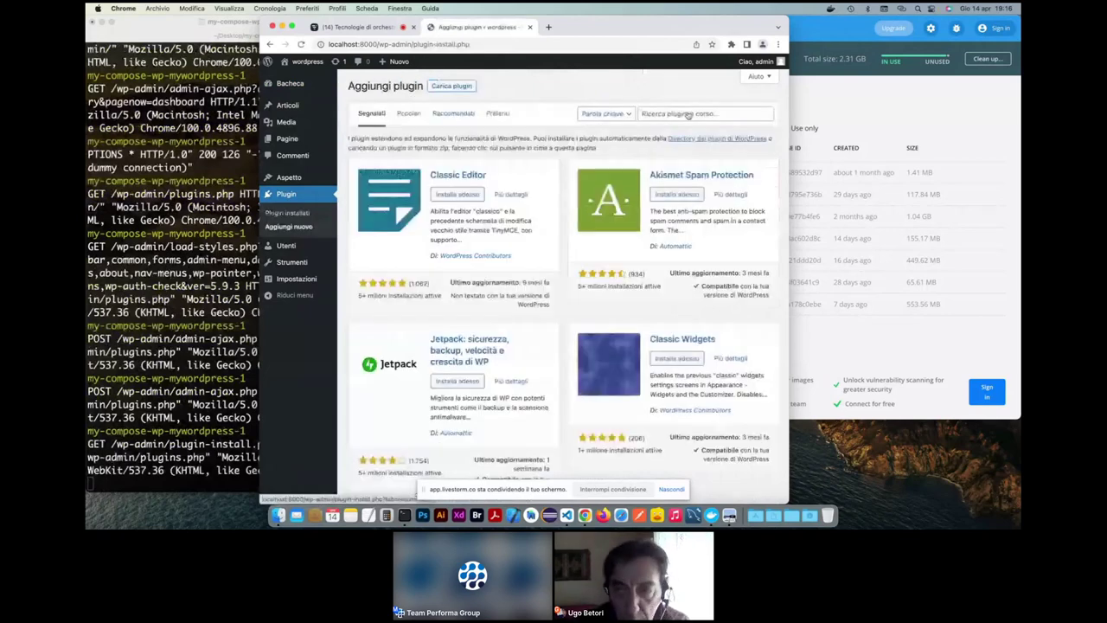
# - Search for woocommerce, then install and activate the WooCommerce plugin
pyautogui.click(688, 115)
pyautogui.write('woocommerce')
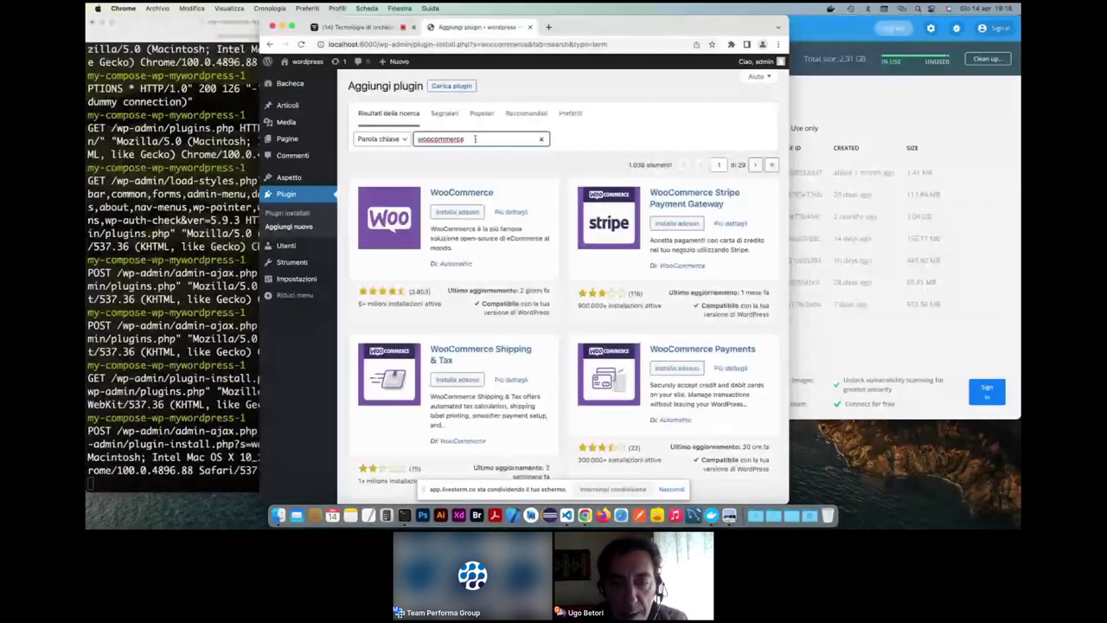
pyautogui.click(457, 212)
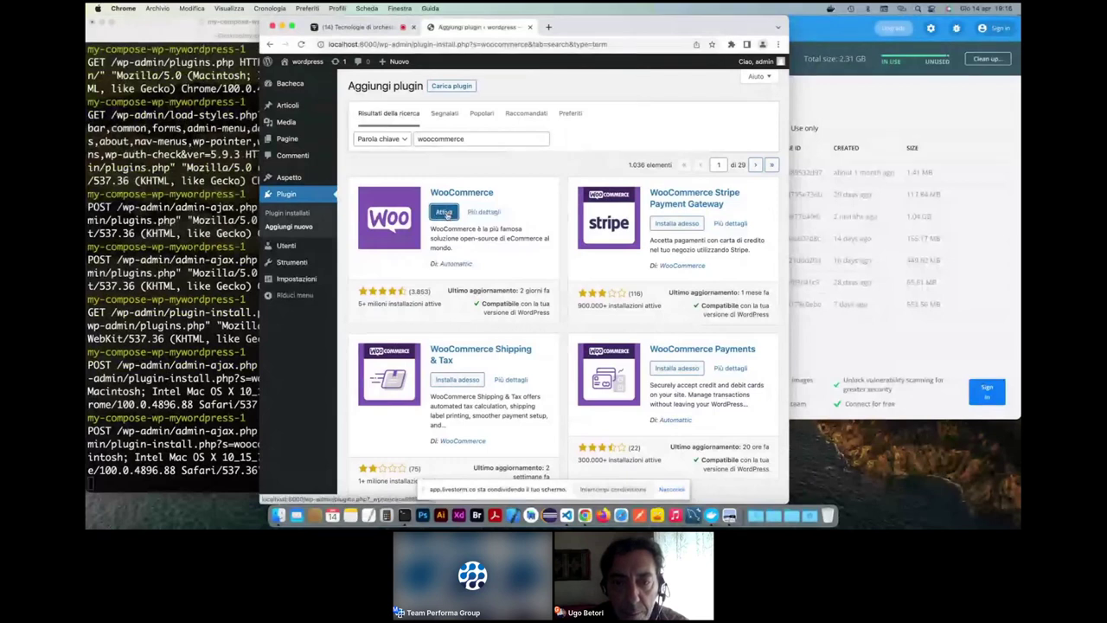
pyautogui.click(446, 212)
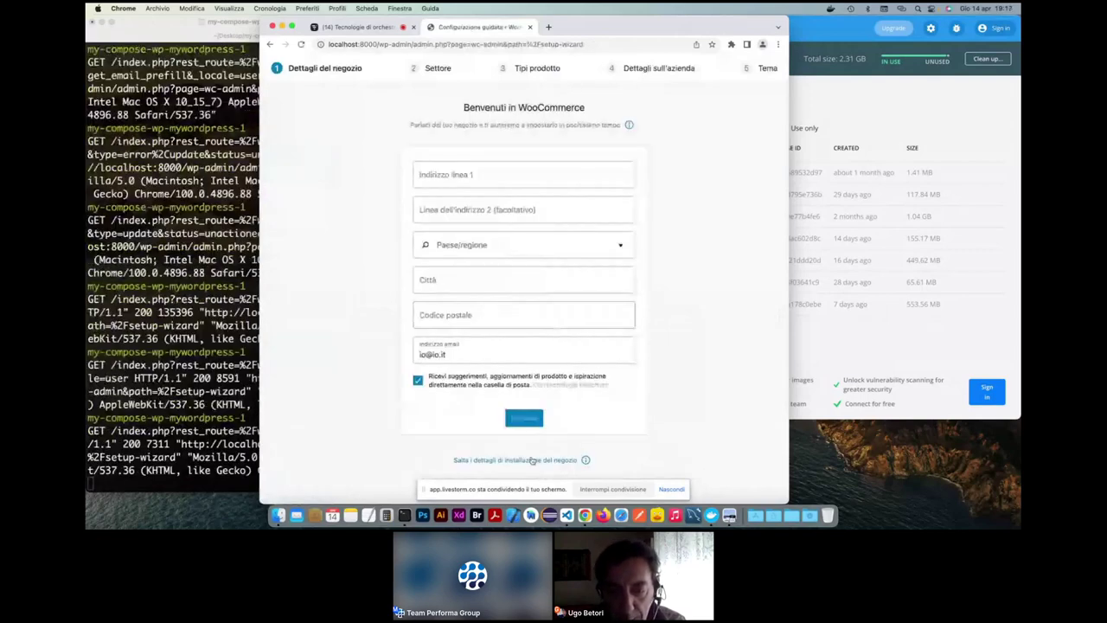
# - Skip the WooCommerce store details, dismiss its prompts, and go to add a new product
pyautogui.click(519, 460)
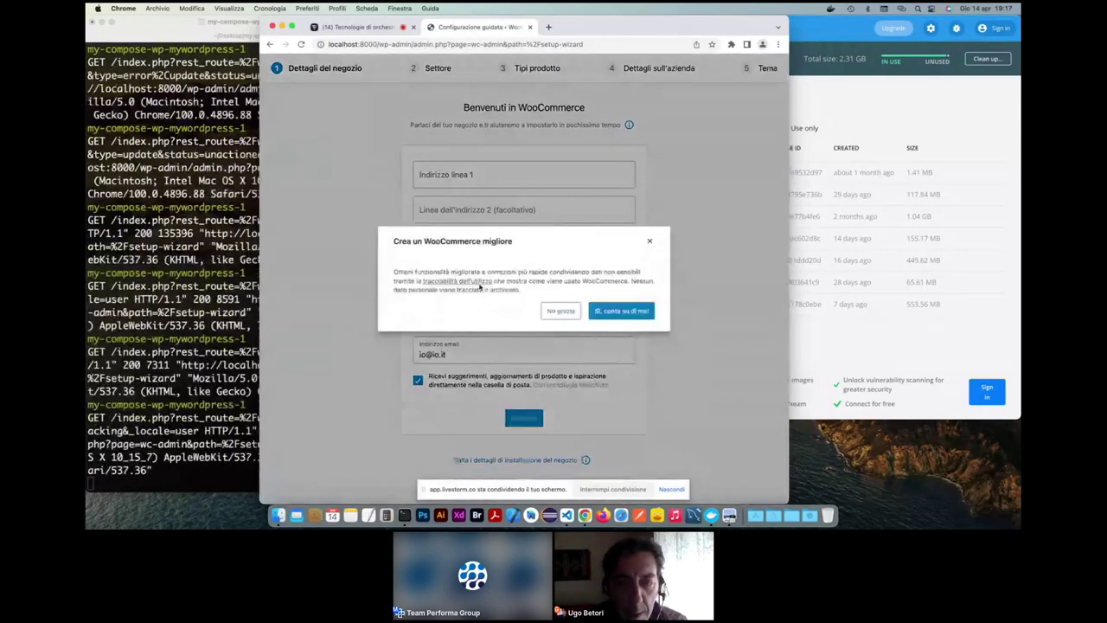
pyautogui.click(562, 308)
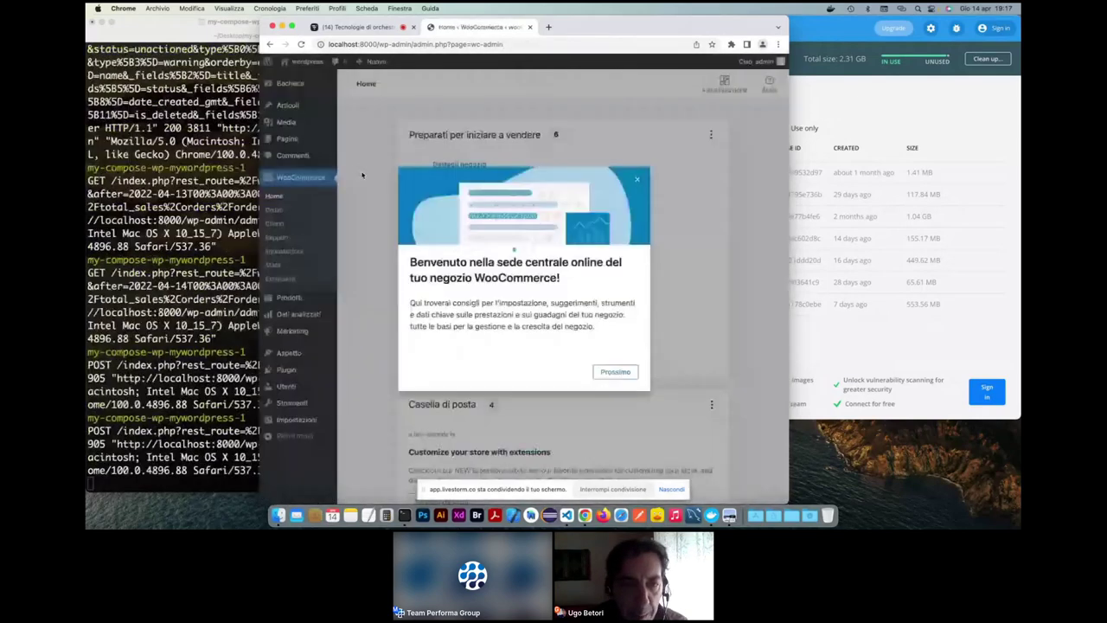
pyautogui.click(636, 180)
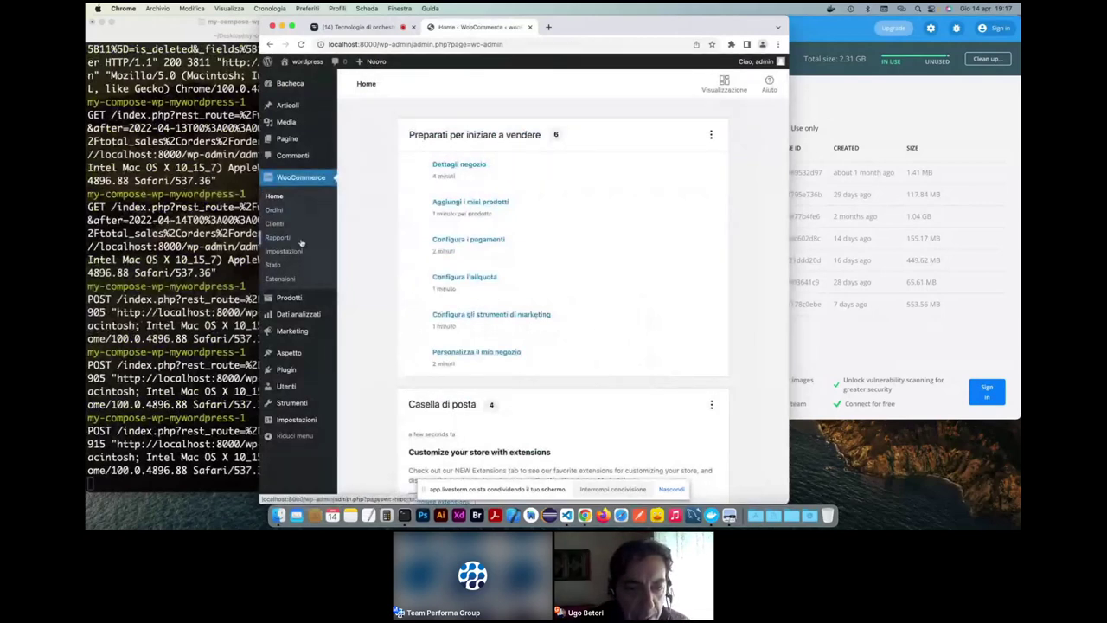
pyautogui.click(287, 299)
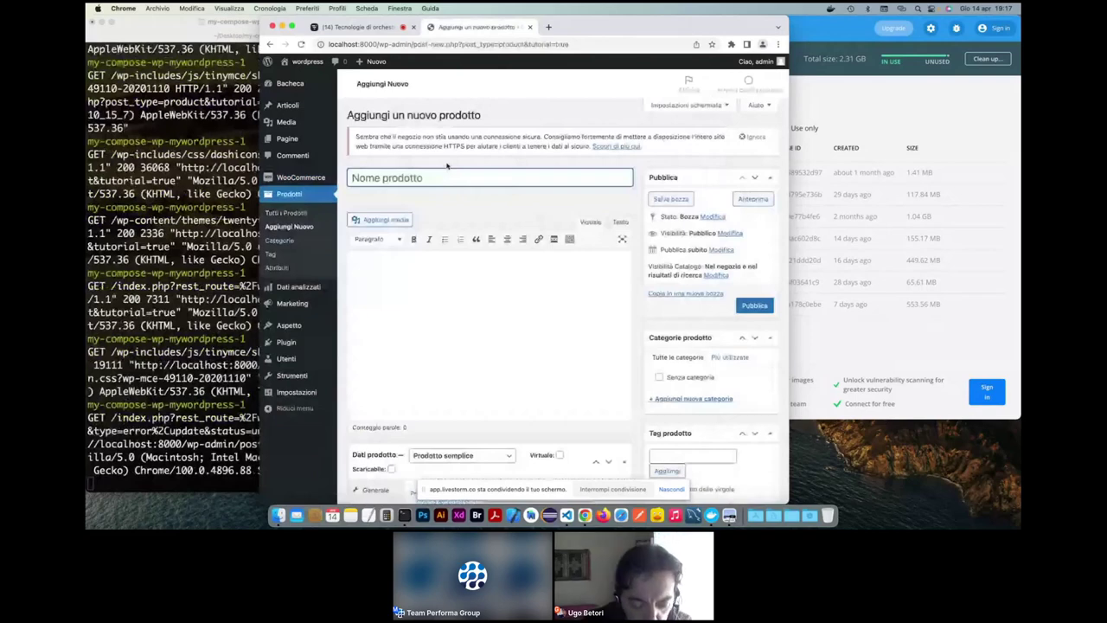
# - Name the new product P1 with the description 'Descrizione'
pyautogui.write('P')
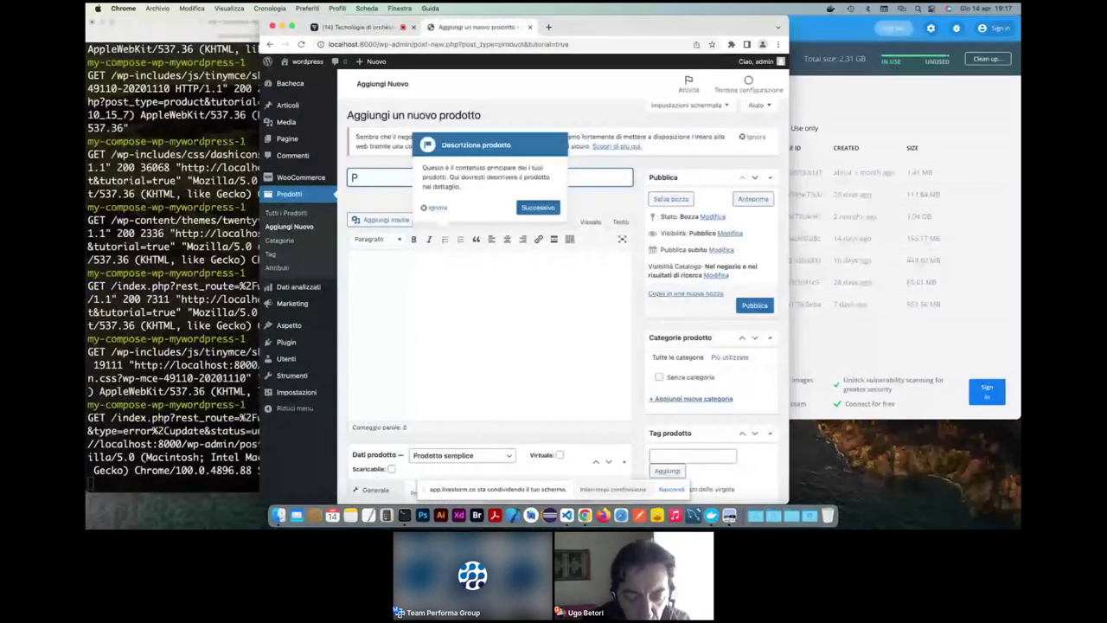
pyautogui.write('1')
pyautogui.press('Tab')
pyautogui.write('Descrizion')
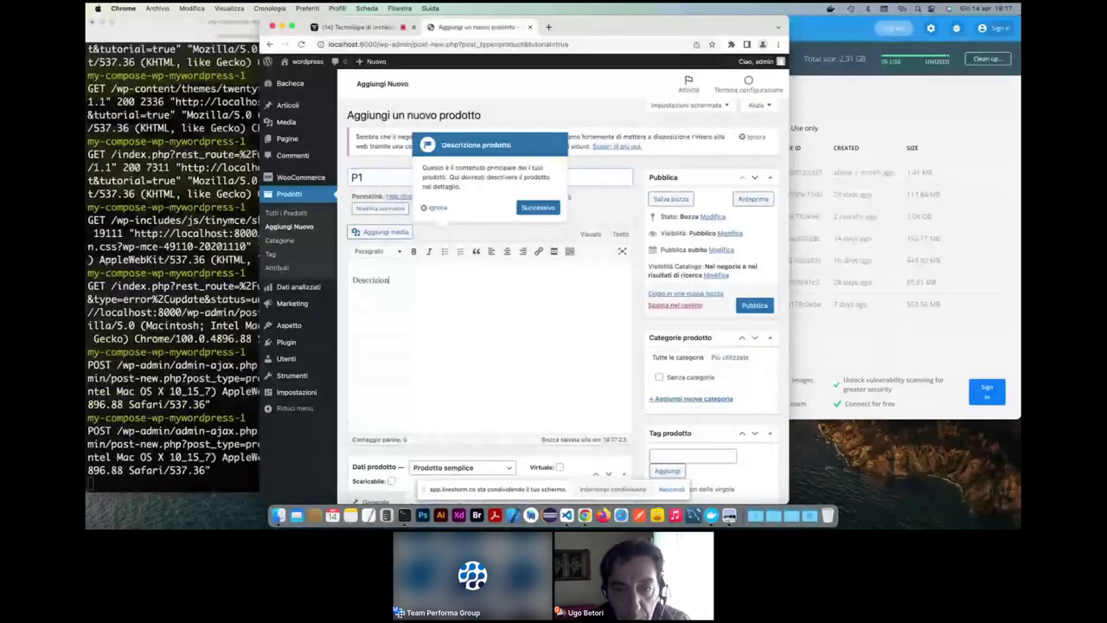
pyautogui.write('e')
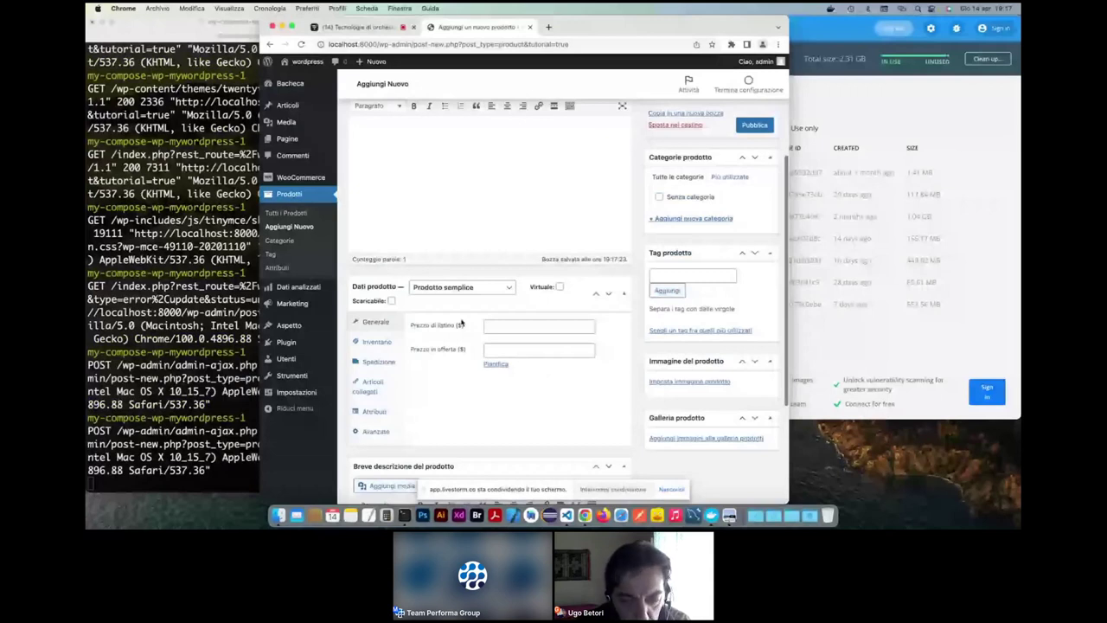
# - Set list price 22 and sale price 20, then publish P1
pyautogui.click(461, 323)
pyautogui.write('22')
pyautogui.press('Tab')
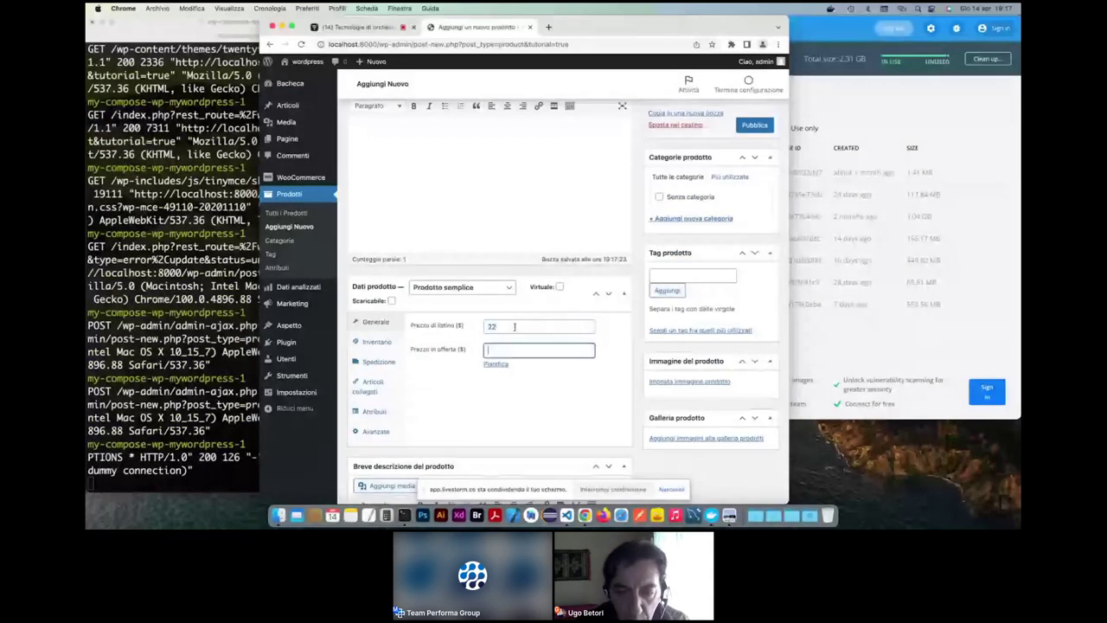
pyautogui.write('20')
pyautogui.click(512, 394)
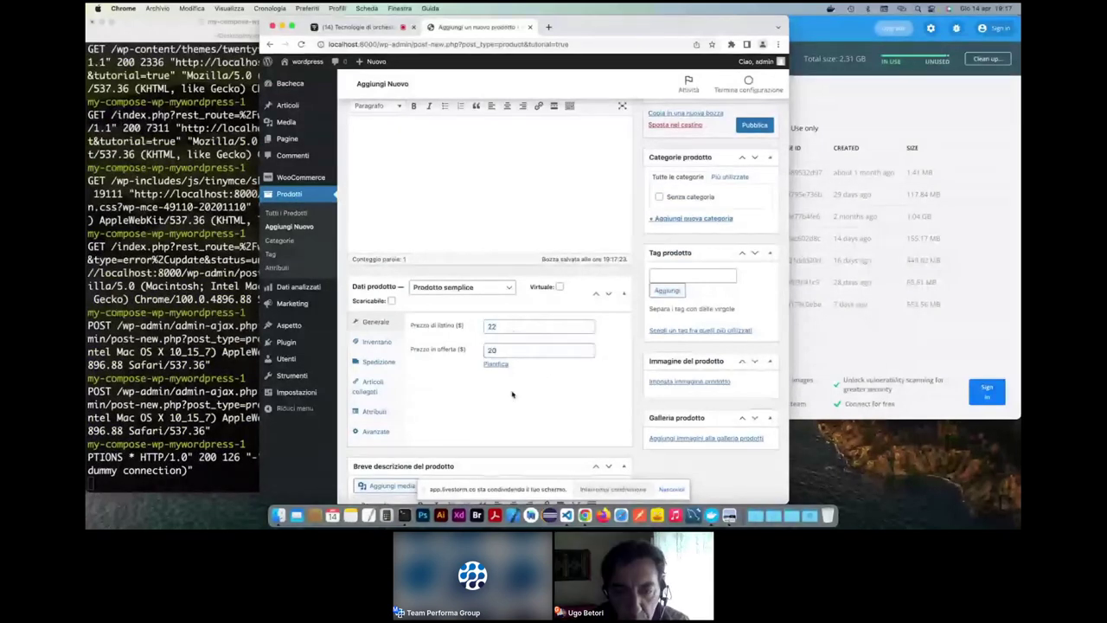
pyautogui.scroll(-1, 512, 394)
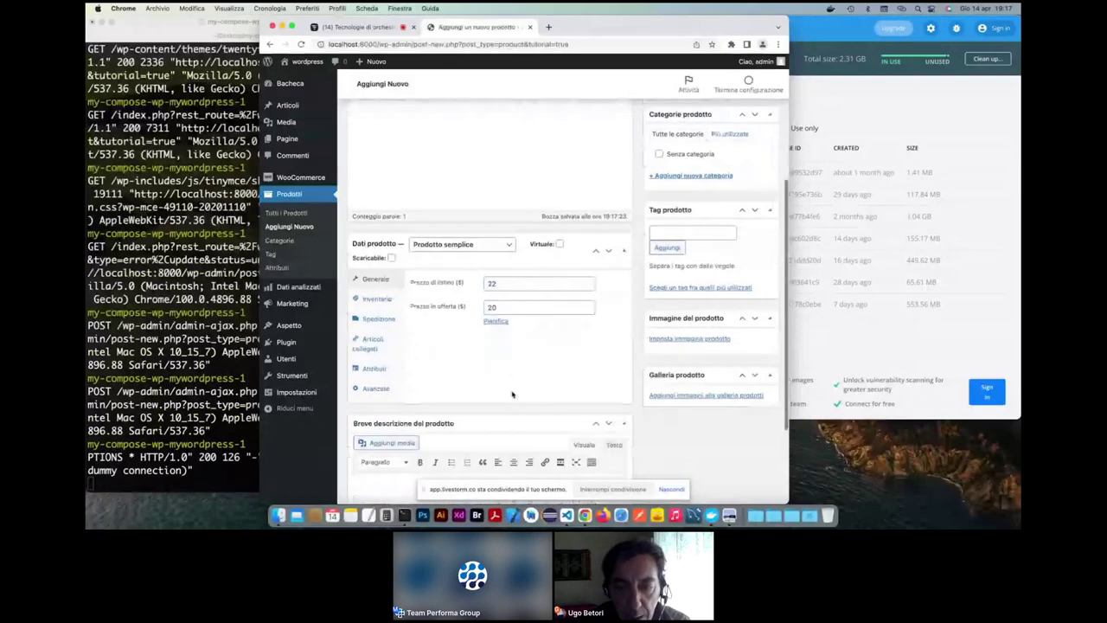
pyautogui.scroll(-1, 512, 393)
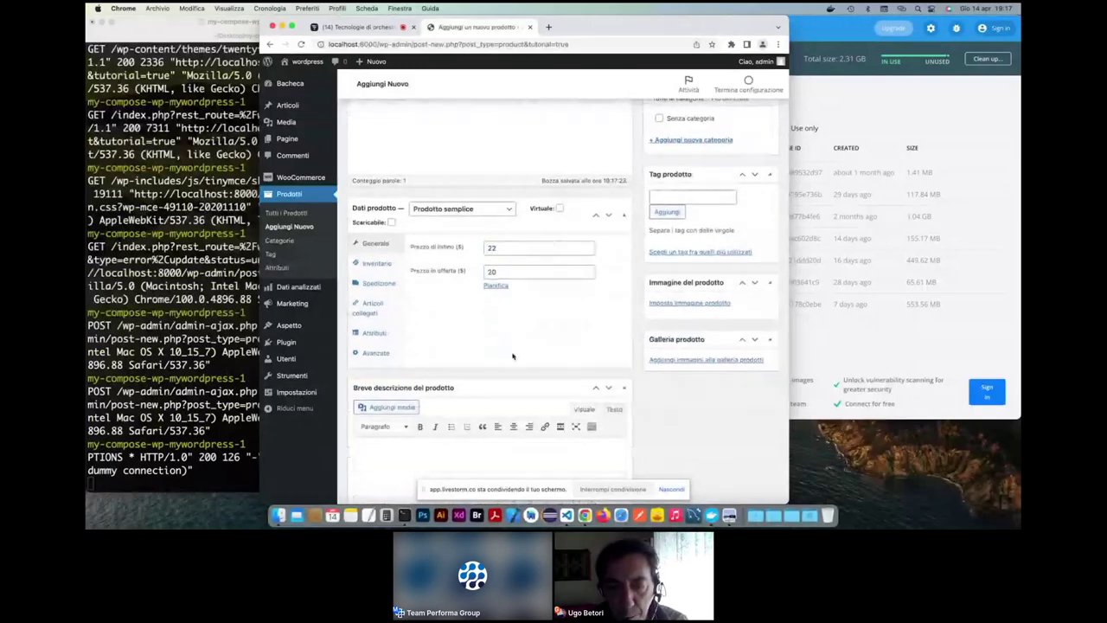
pyautogui.scroll(2, 512, 355)
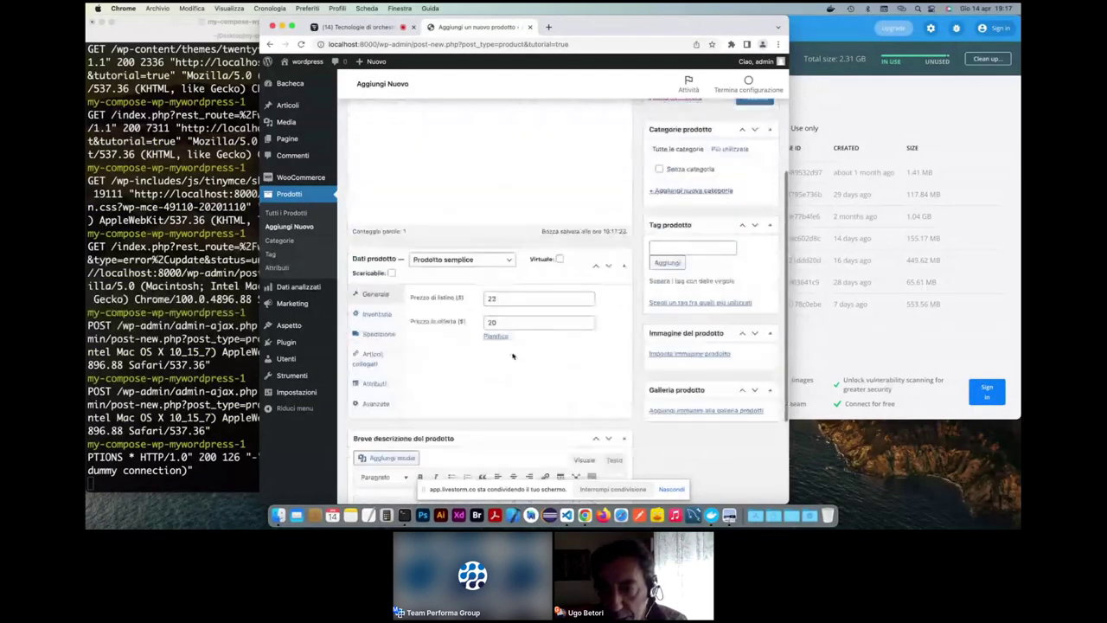
pyautogui.scroll(5, 512, 355)
pyautogui.click(754, 307)
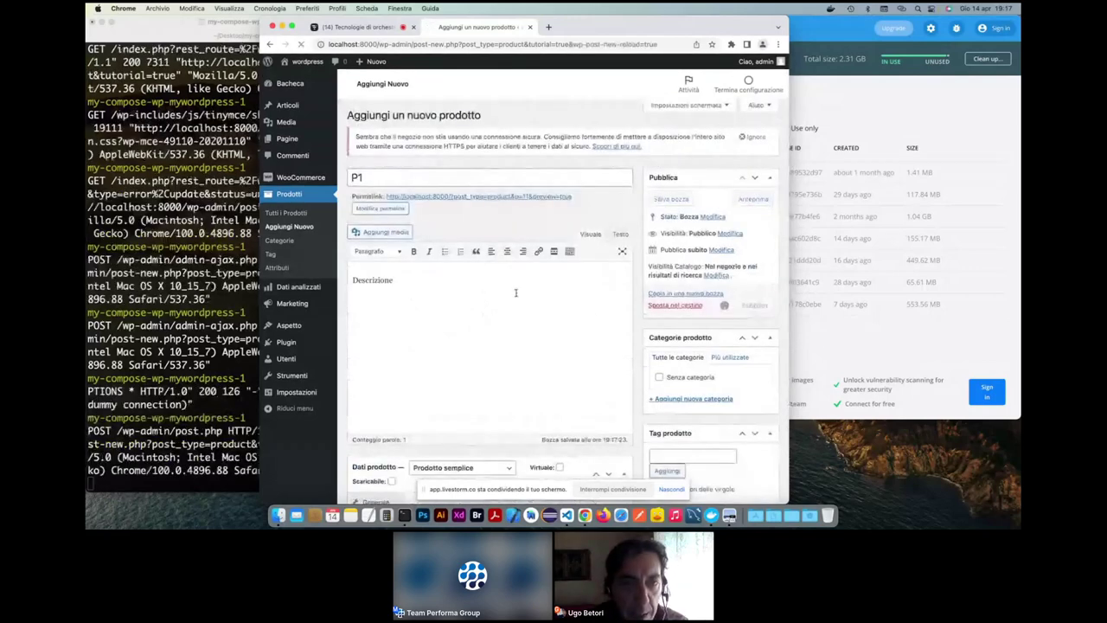
pyautogui.moveTo(303, 66)
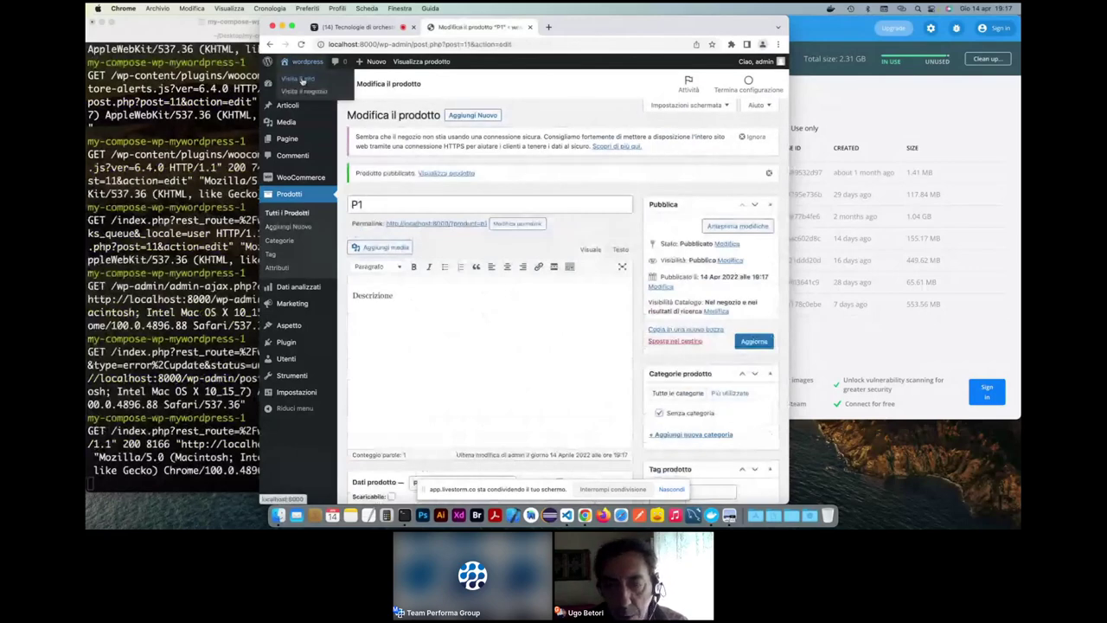
# - On the shop front end, add P1 to the cart and update the quantity to 2
pyautogui.click(302, 79)
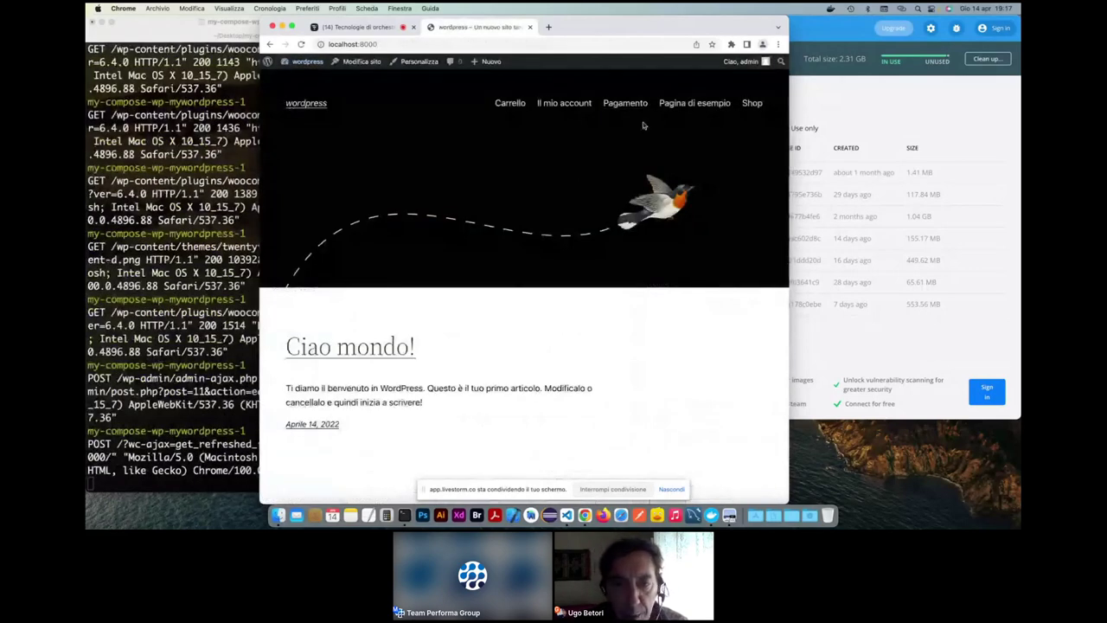
pyautogui.click(753, 103)
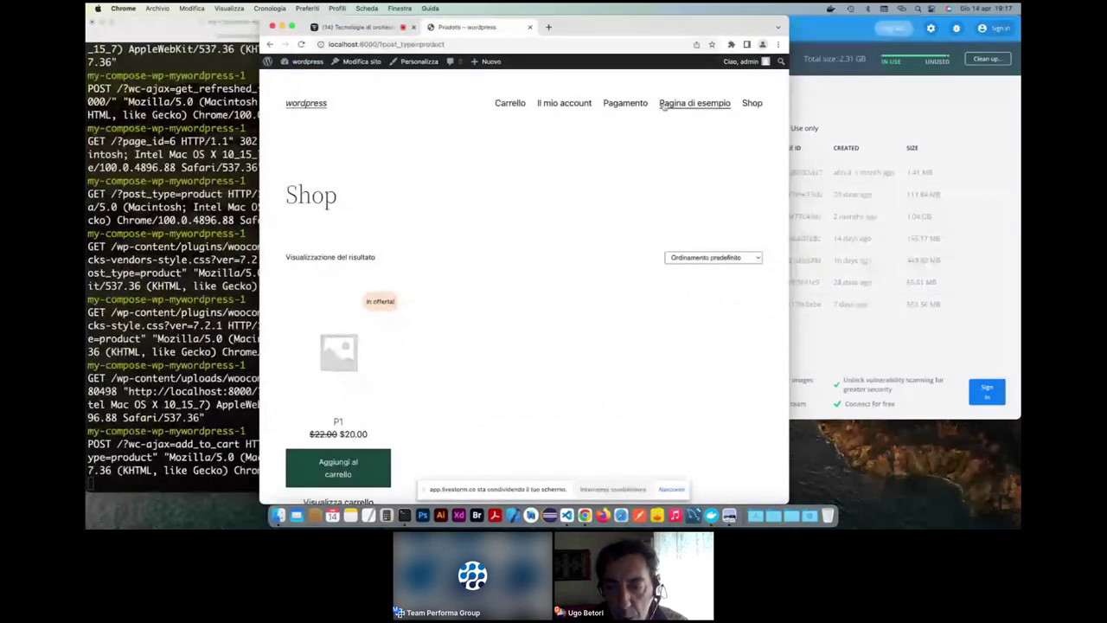
pyautogui.click(509, 103)
pyautogui.click(578, 348)
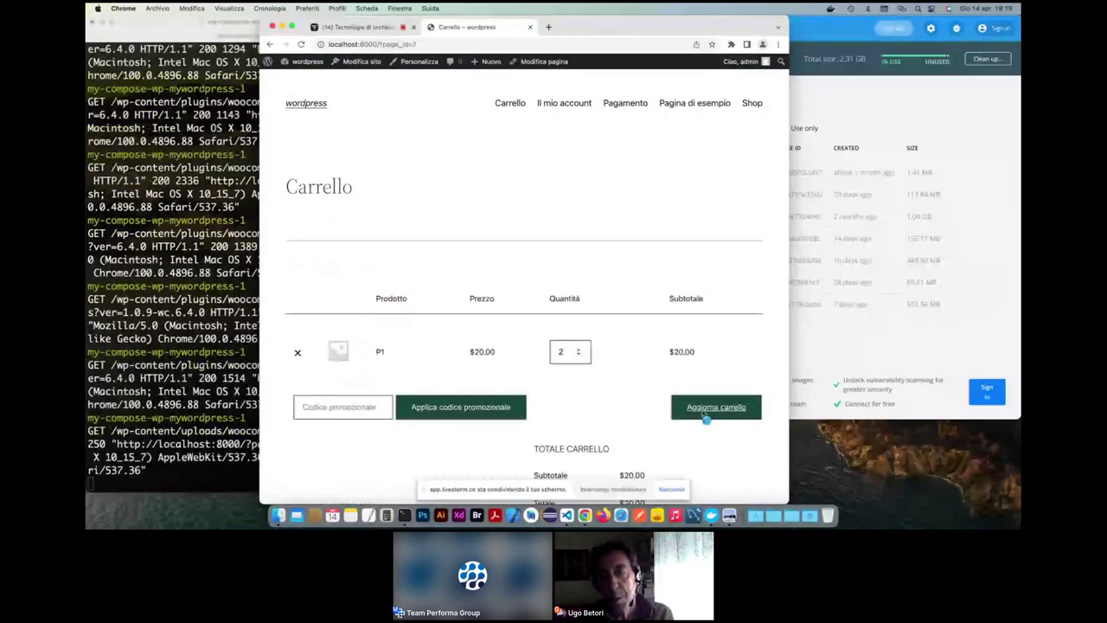
pyautogui.click(705, 415)
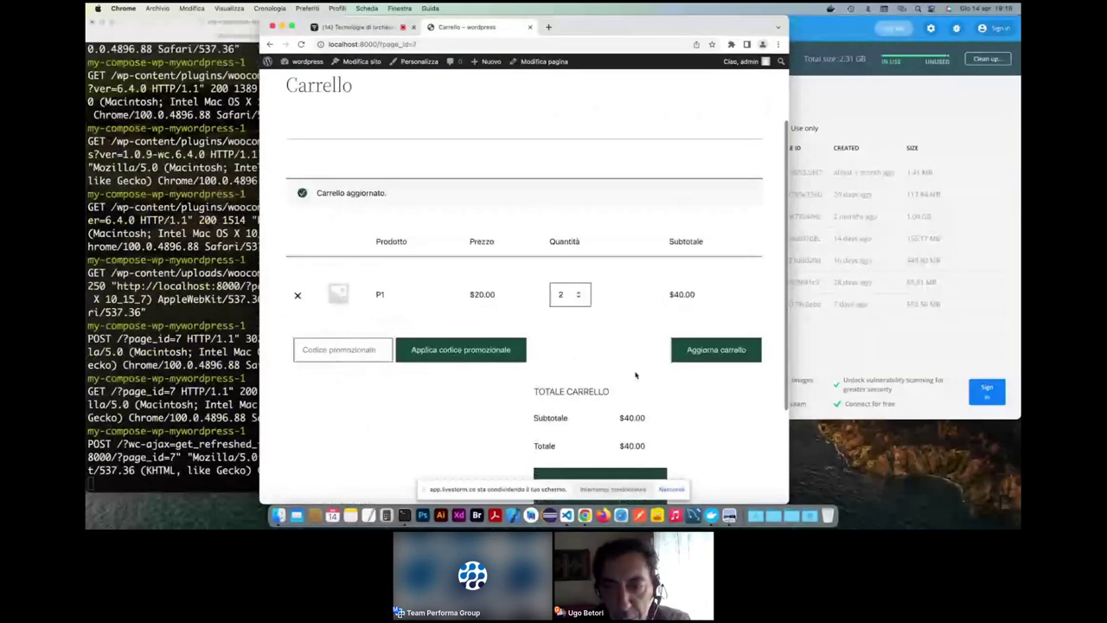
# - Close the checkout tab showing P1 × 2 at $40.00 and open a new blank tab
pyautogui.scroll(-10, 477, 363)
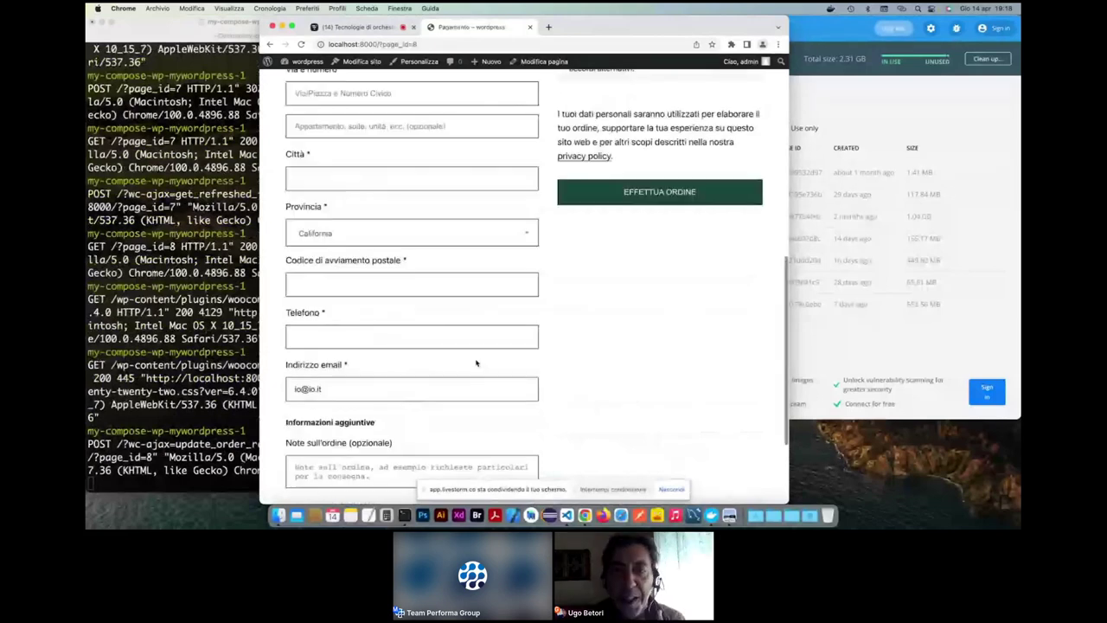
pyautogui.scroll(10, 507, 91)
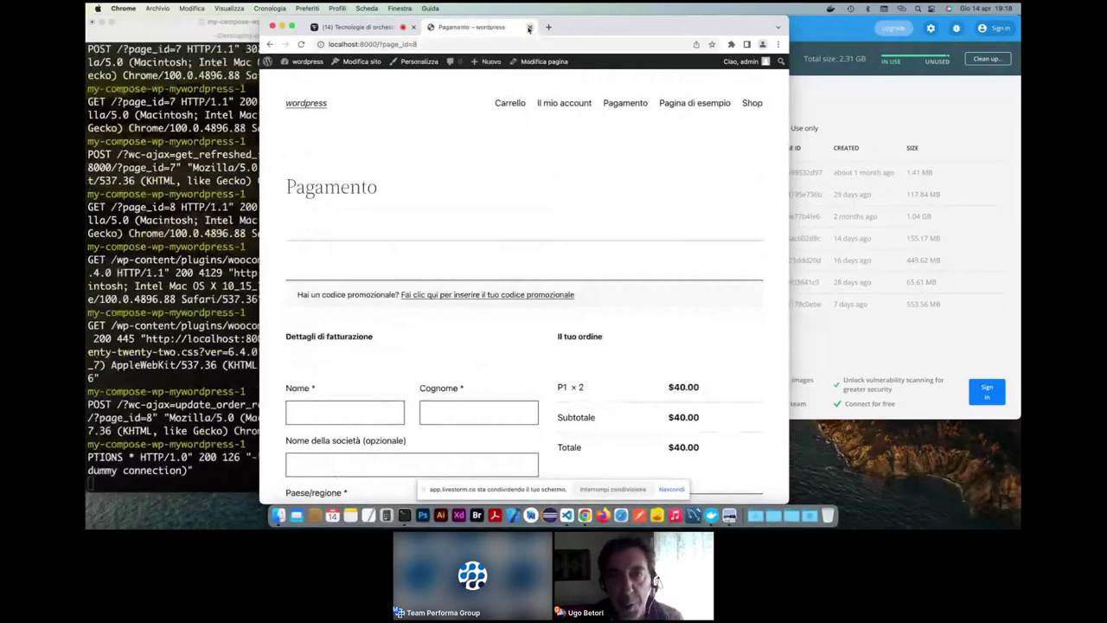
pyautogui.click(529, 28)
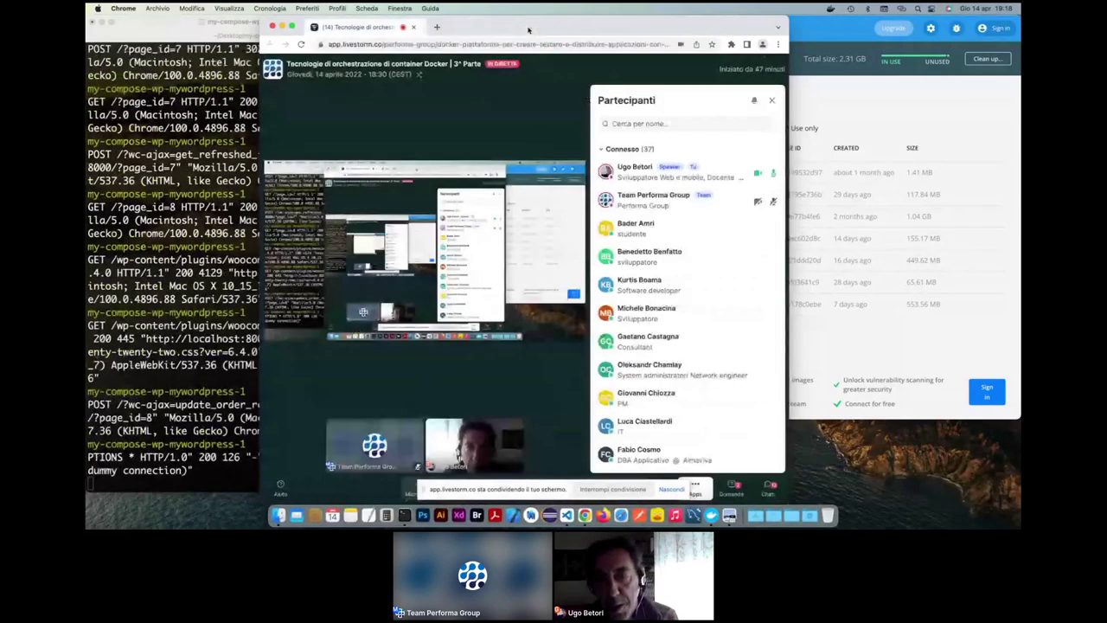
pyautogui.click(431, 27)
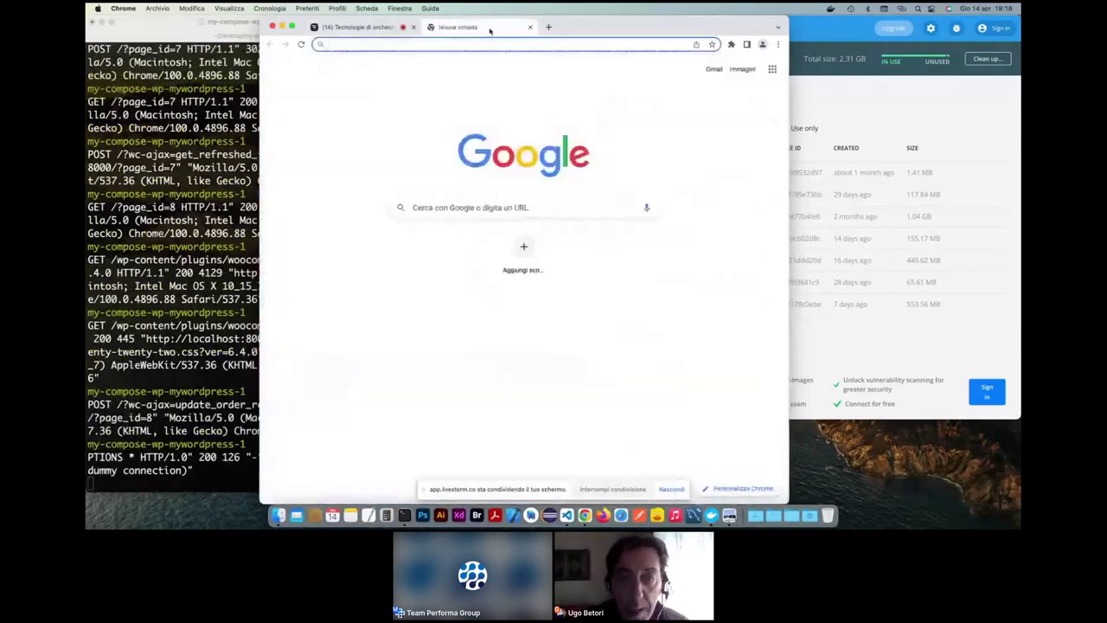
# - Bring the Terminal with the my-compose-wp docker compose log in front of Chrome
pyautogui.click(194, 86)
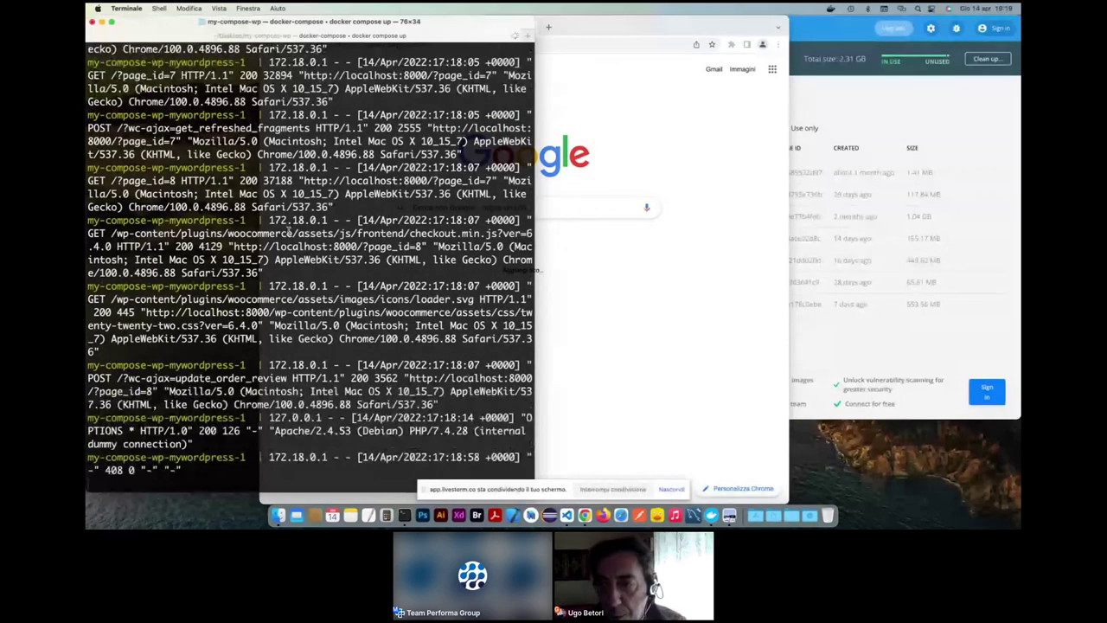
# - Quit Terminal, terminating compose, then stop and delete the my-compose-wp app in Docker Desktop
pyautogui.press('super+q')
pyautogui.press('Return')
pyautogui.click(832, 33)
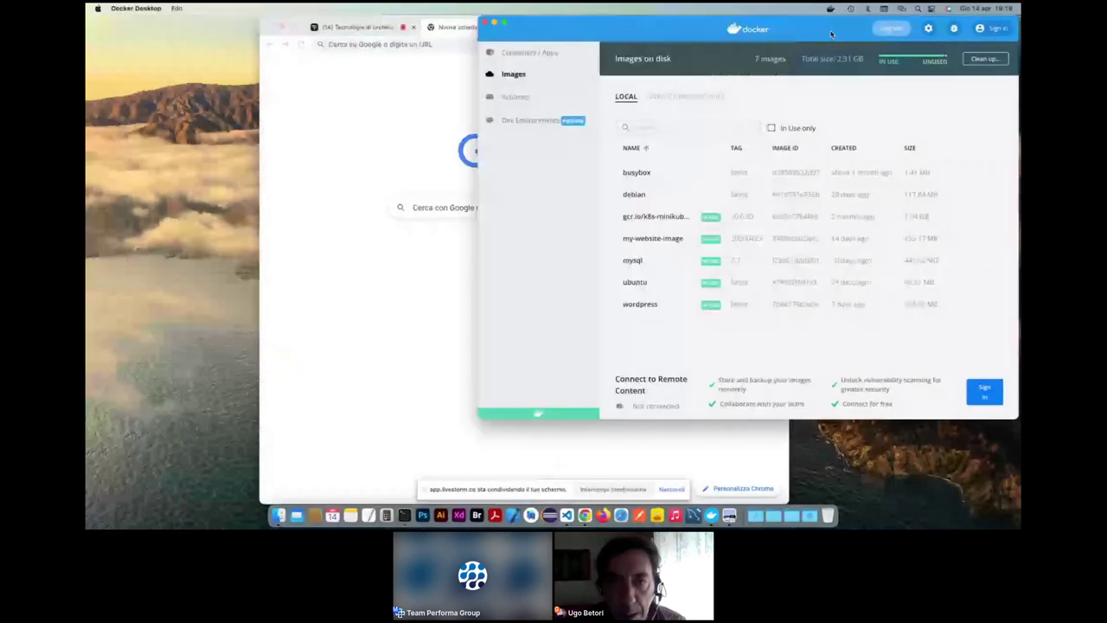
pyautogui.moveTo(831, 33); pyautogui.dragTo(750, 34)
pyautogui.click(454, 53)
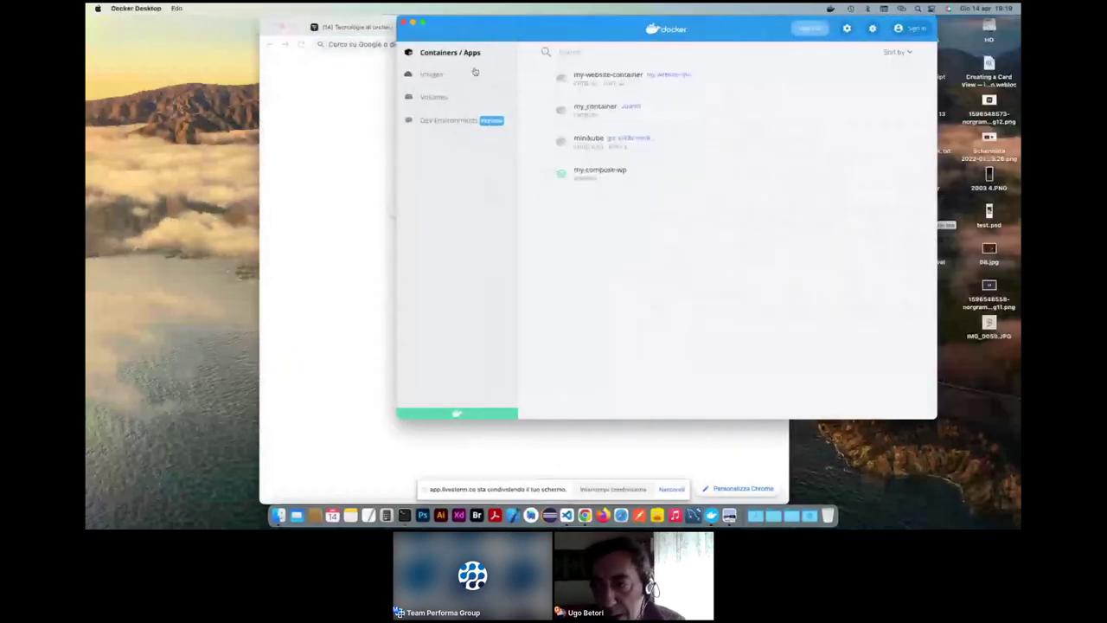
pyautogui.moveTo(820, 171)
pyautogui.click(881, 173)
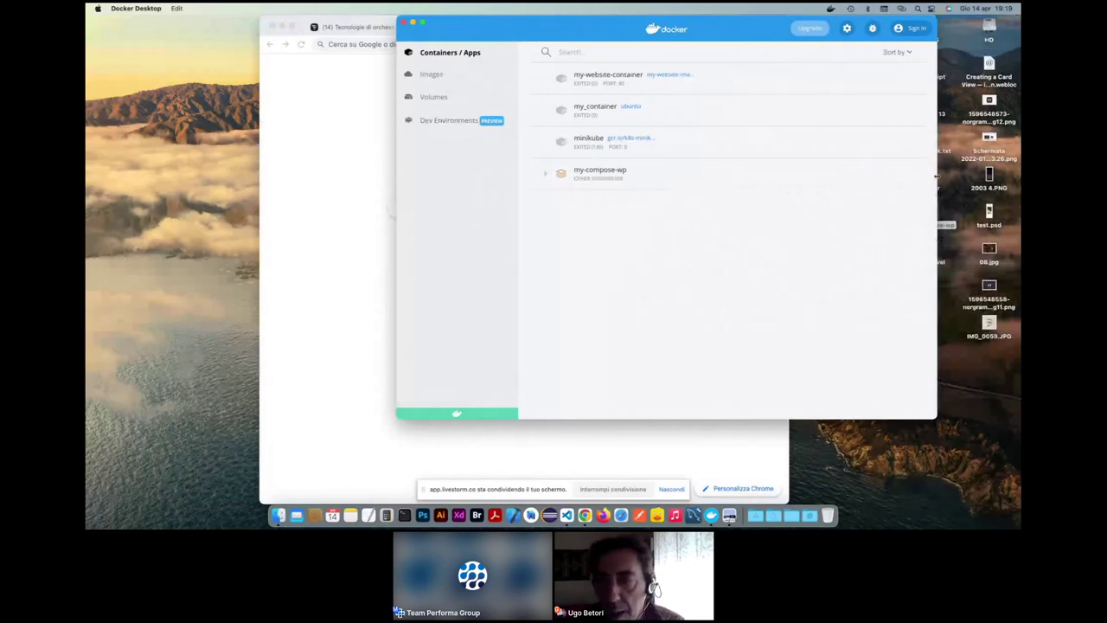
pyautogui.click(905, 172)
pyautogui.click(781, 252)
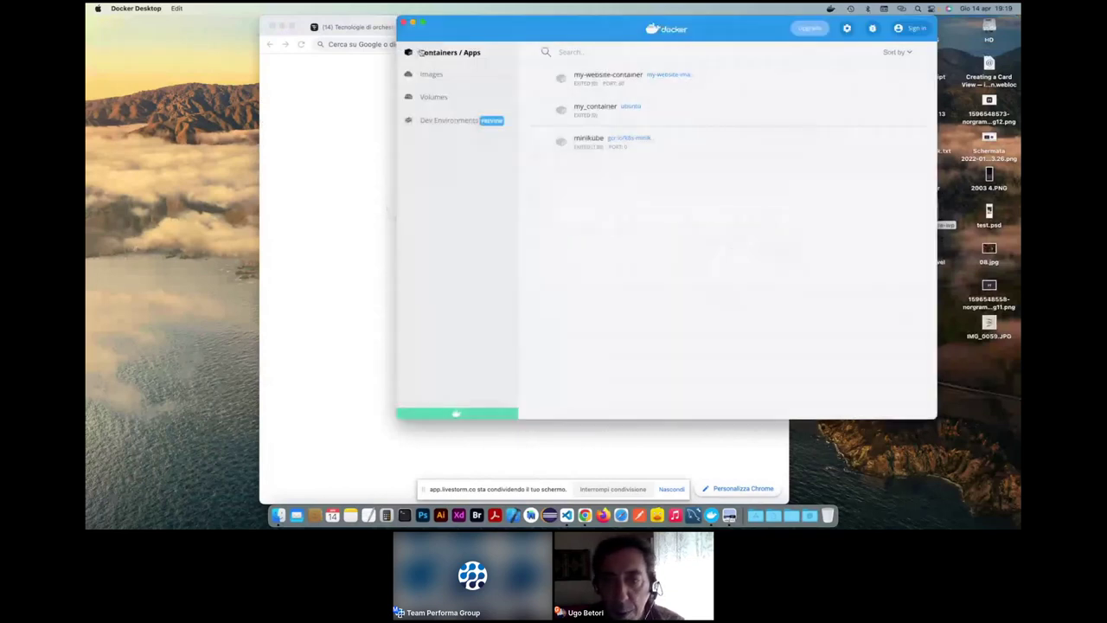
# - Remove the mysql and wordpress images and show the Volumes list
pyautogui.click(432, 73)
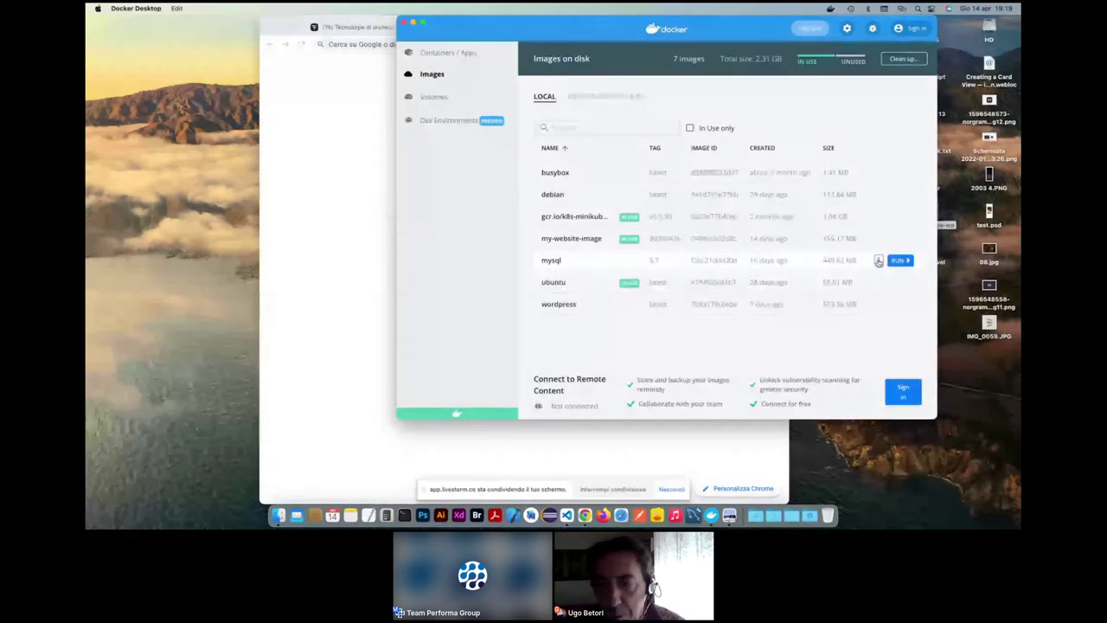
pyautogui.click(878, 261)
pyautogui.click(854, 310)
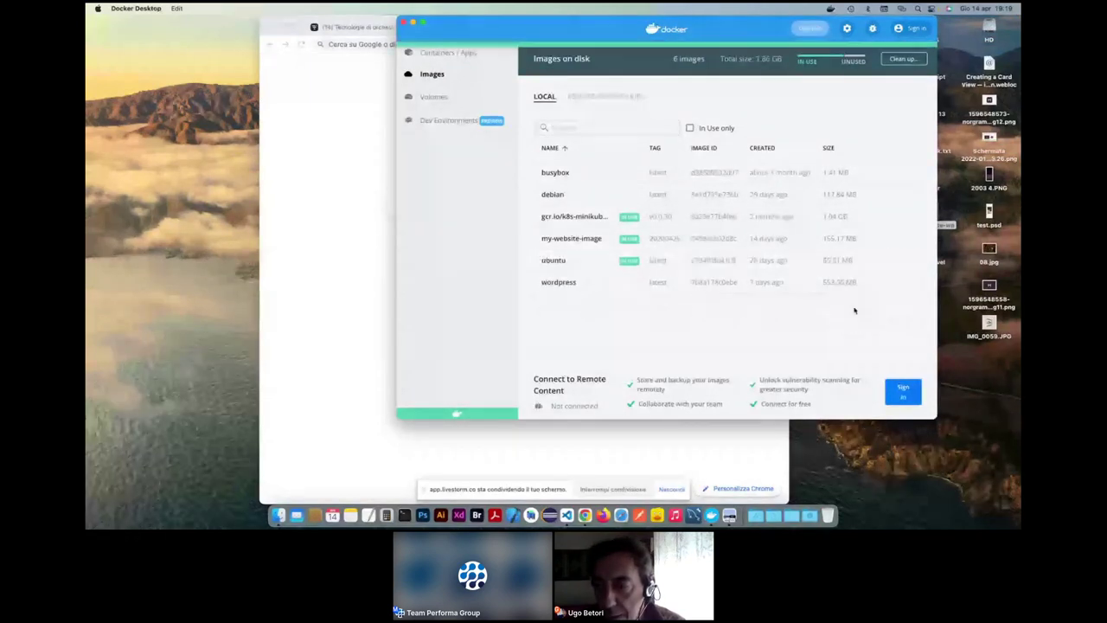
pyautogui.click(879, 282)
pyautogui.click(847, 346)
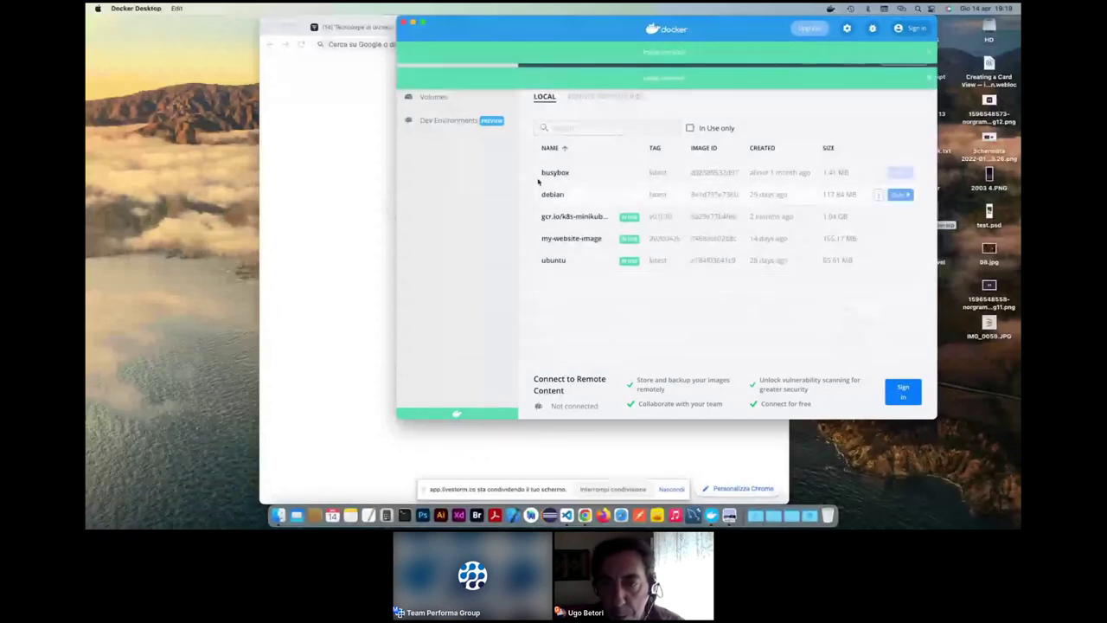
pyautogui.click(434, 96)
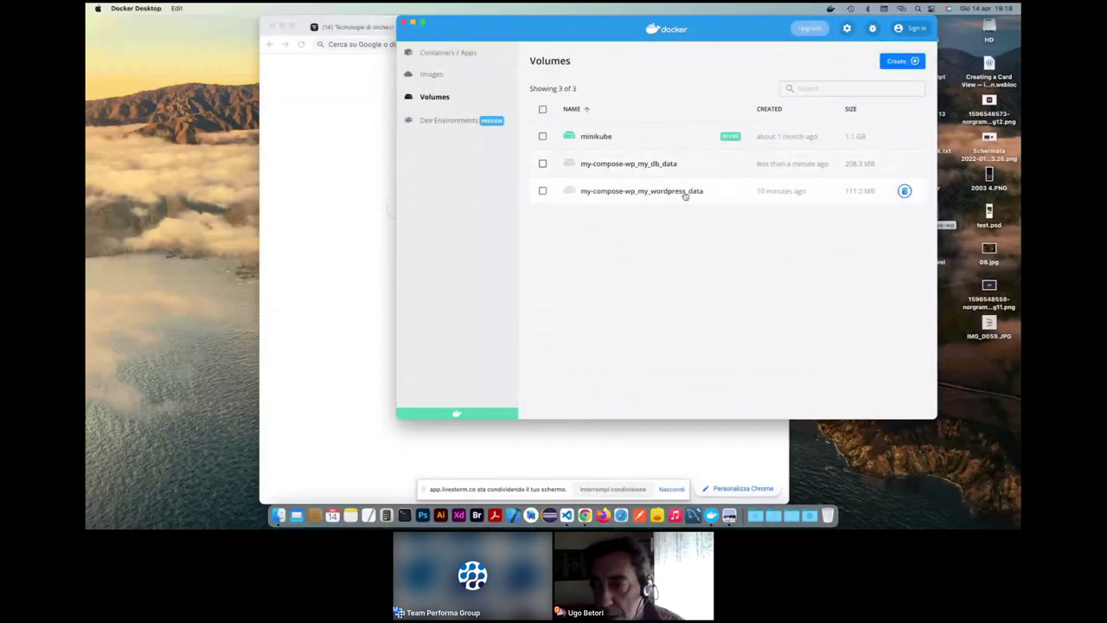
# - Delete both my-compose-wp data volumes, dismiss the green banner, and move the Docker window left
pyautogui.click(904, 190)
pyautogui.click(749, 245)
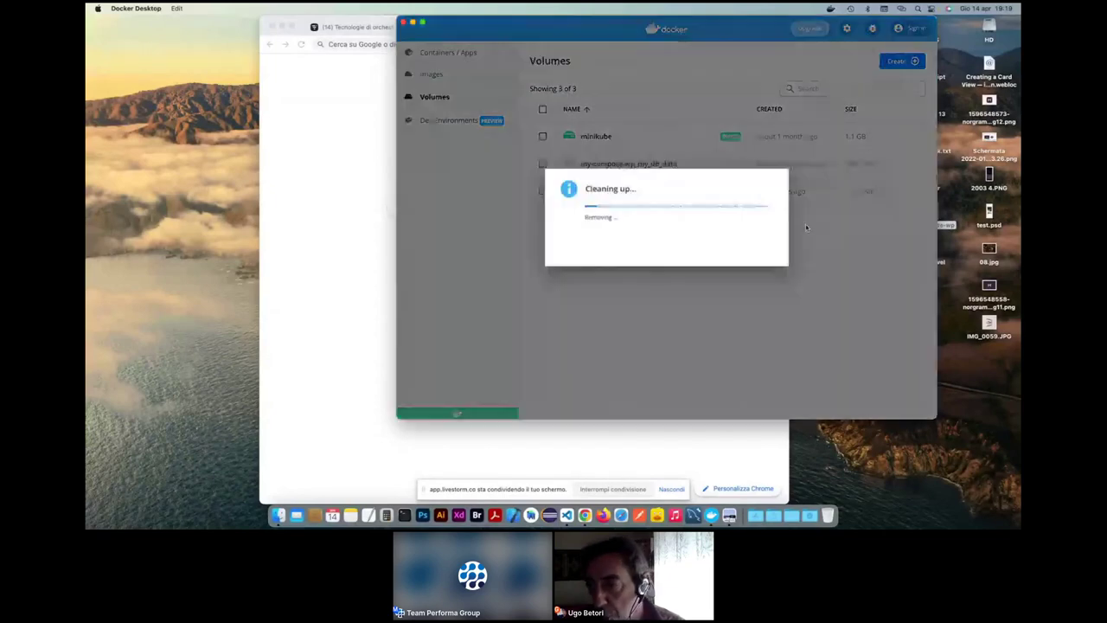
pyautogui.click(904, 164)
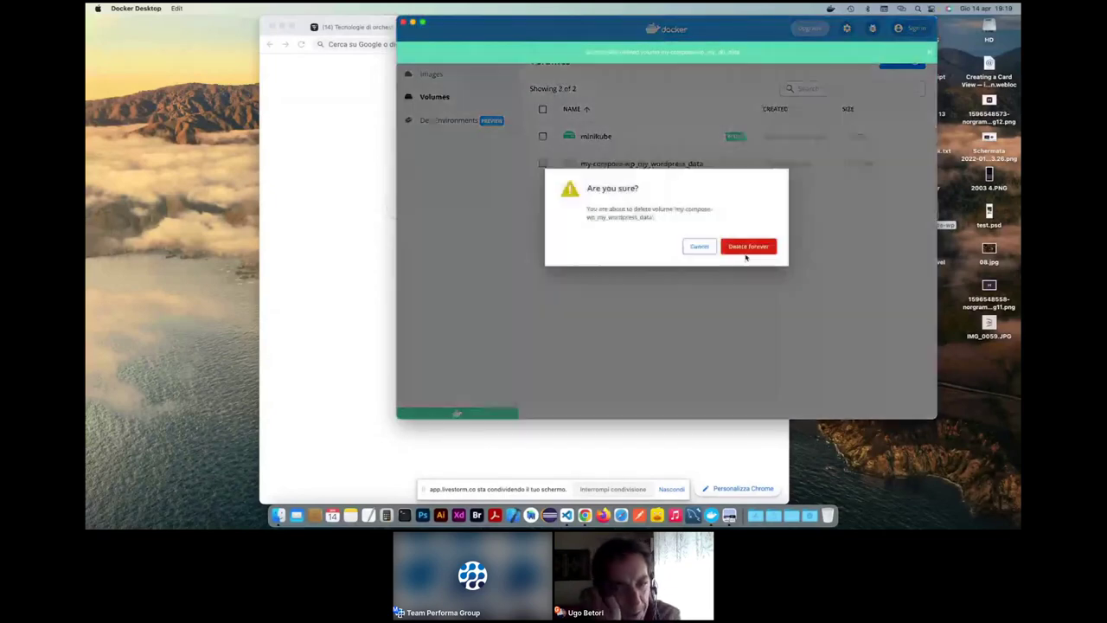
pyautogui.click(749, 247)
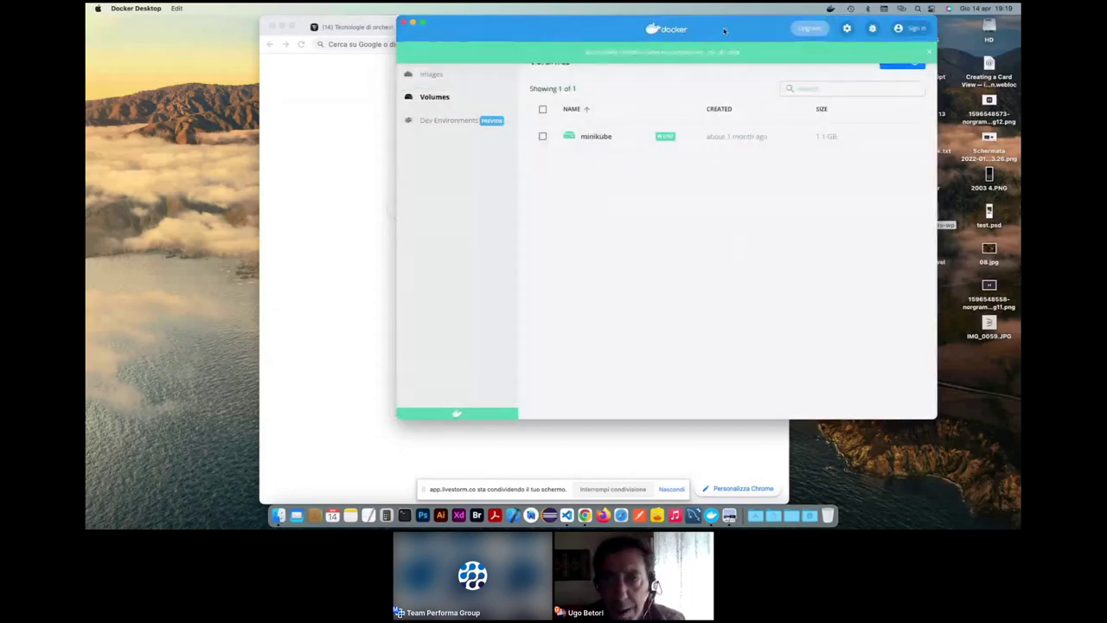
pyautogui.click(930, 65)
pyautogui.moveTo(724, 27); pyautogui.dragTo(584, 26)
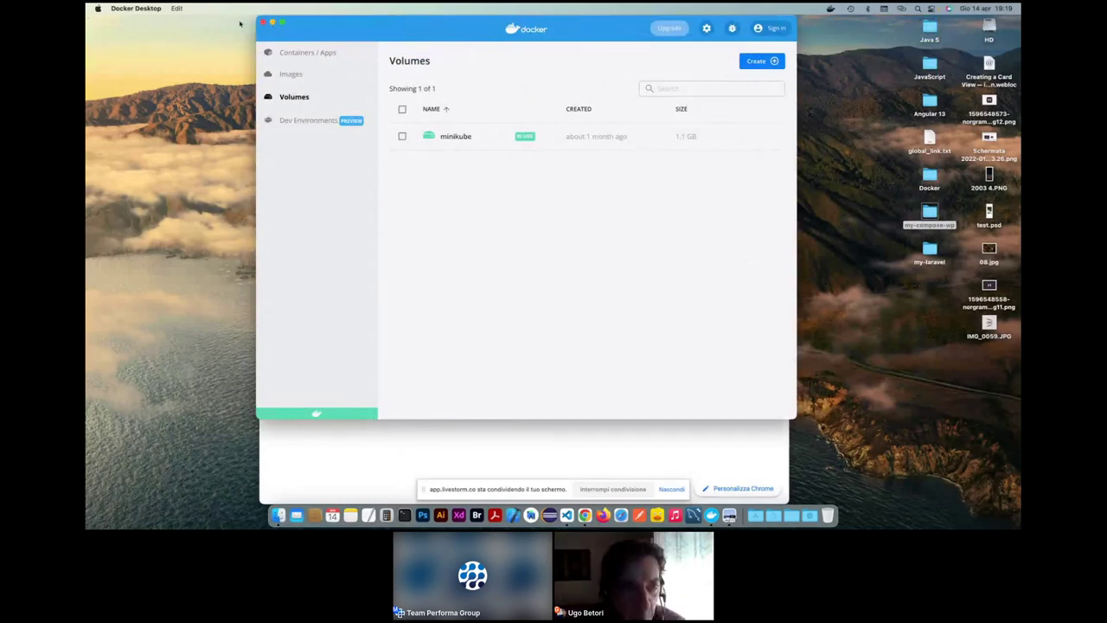
pyautogui.click(96, 9)
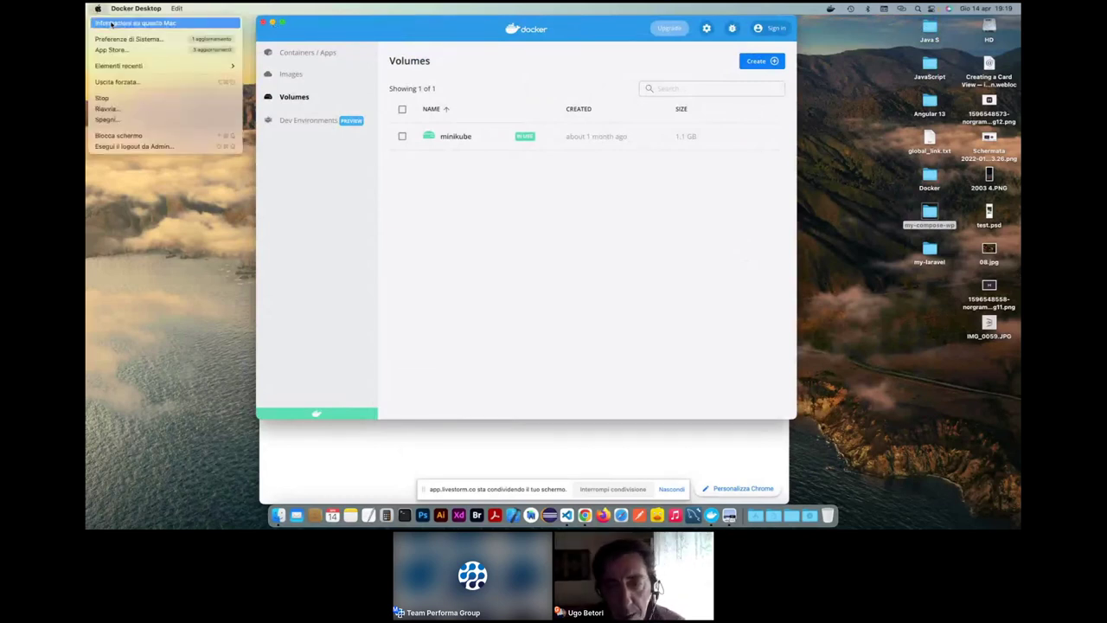
pyautogui.click(640, 171)
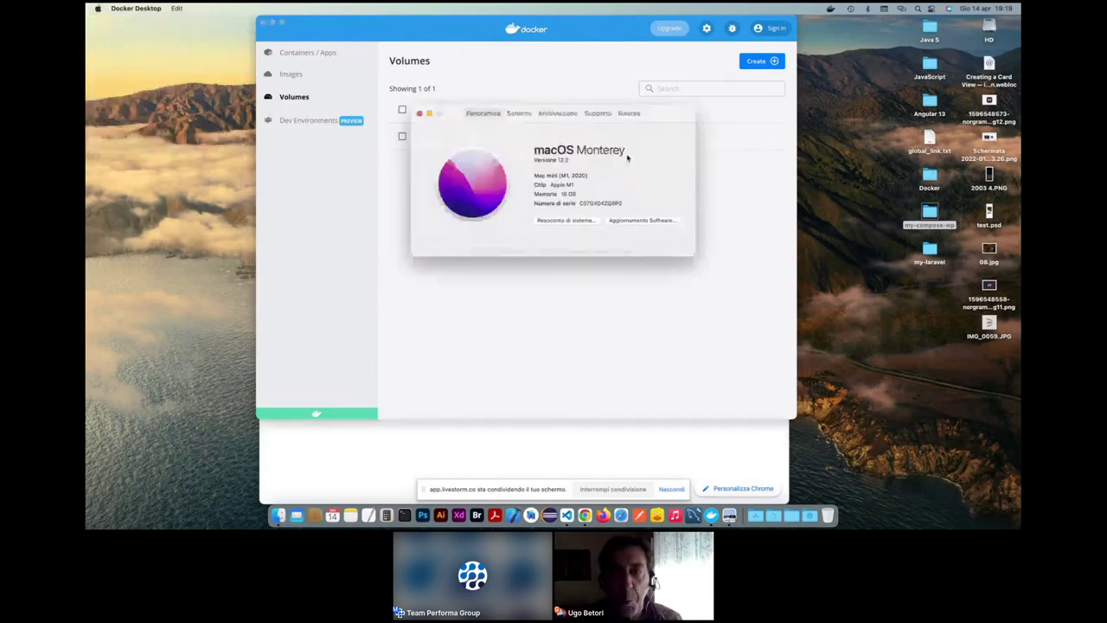
pyautogui.click(421, 111)
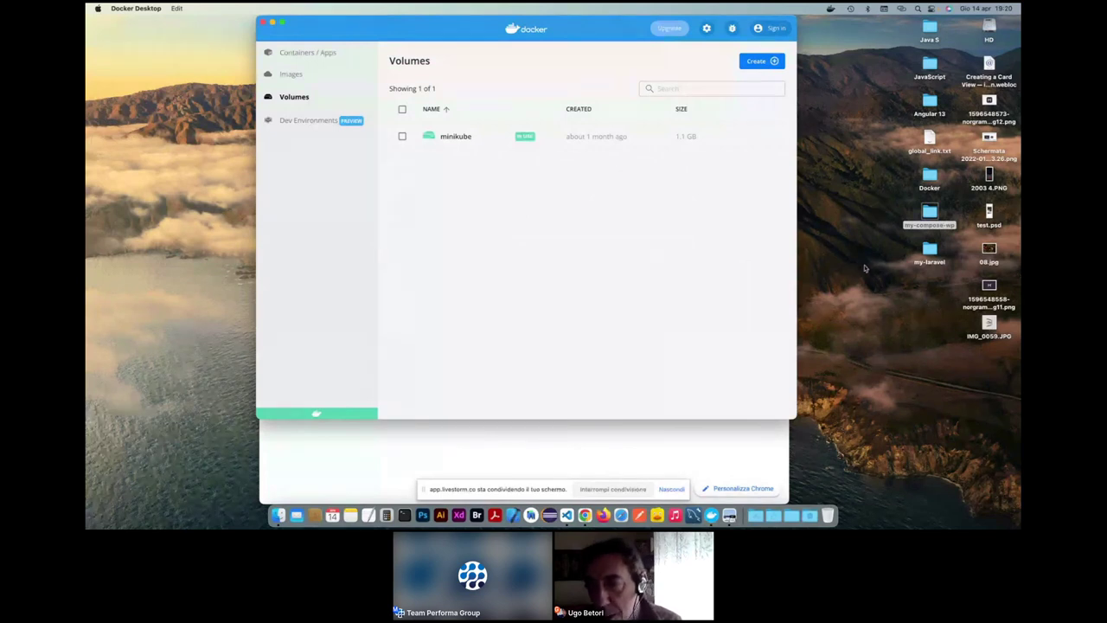
pyautogui.click(892, 280)
# - Bring the Docker Desktop window to the front, then minimize it
pyautogui.click(605, 243)
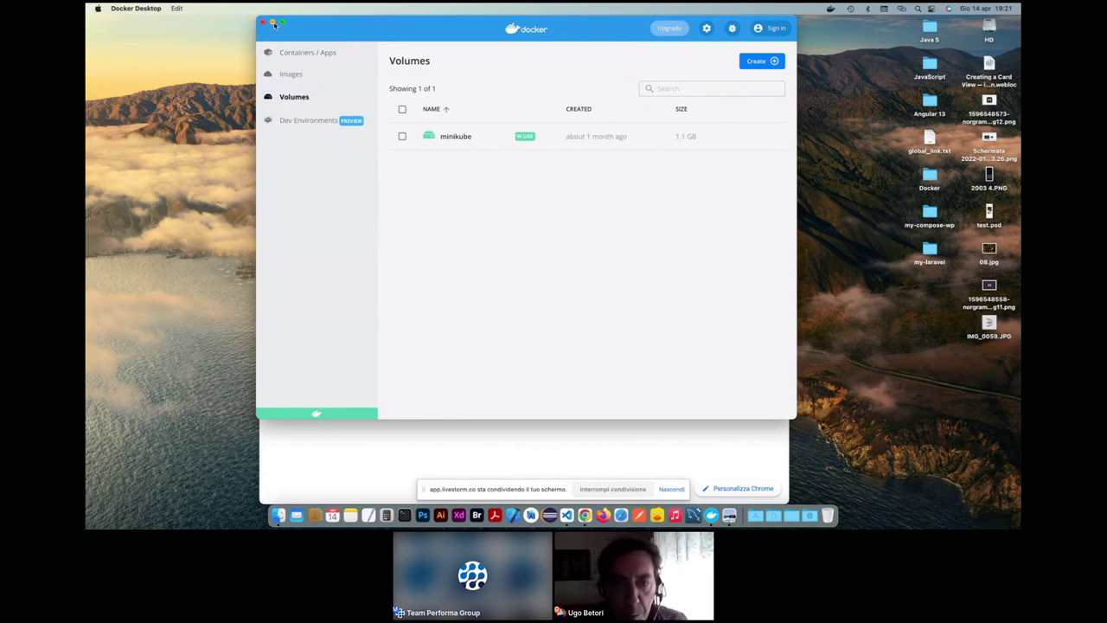
pyautogui.click(273, 24)
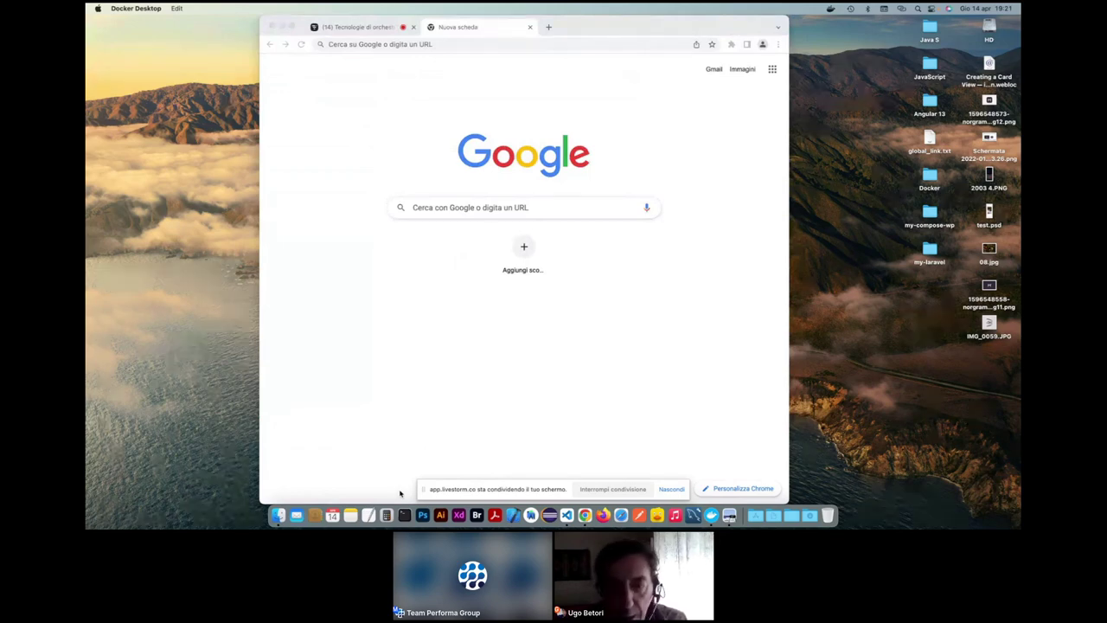
# - In VS Code, open the Desktop's my-laravel folder as the project
pyautogui.click(567, 516)
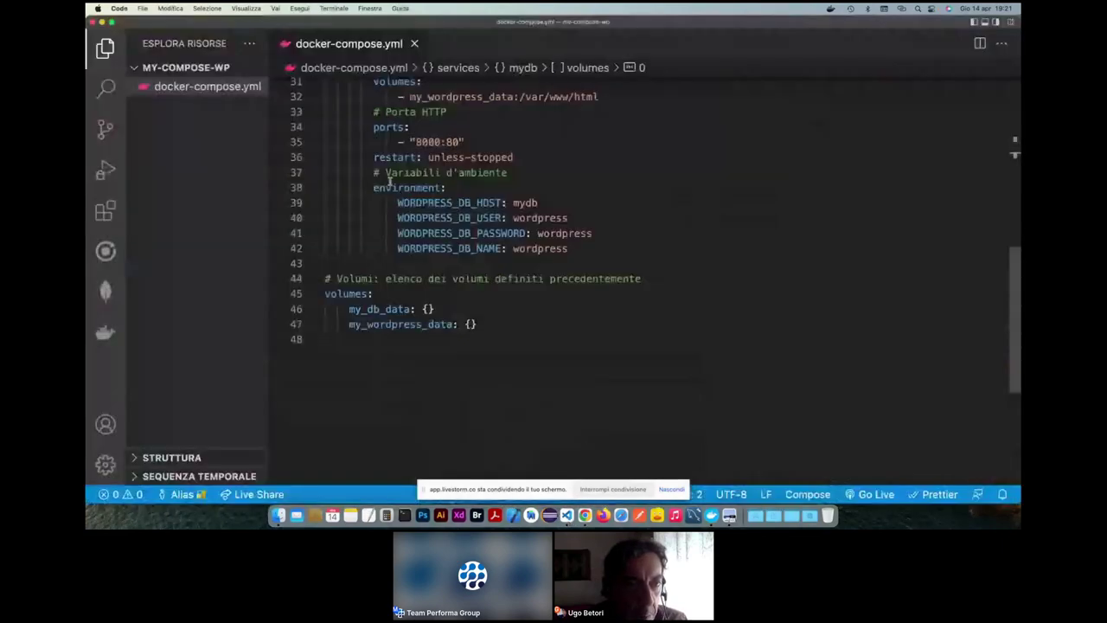
pyautogui.click(105, 49)
pyautogui.click(105, 49)
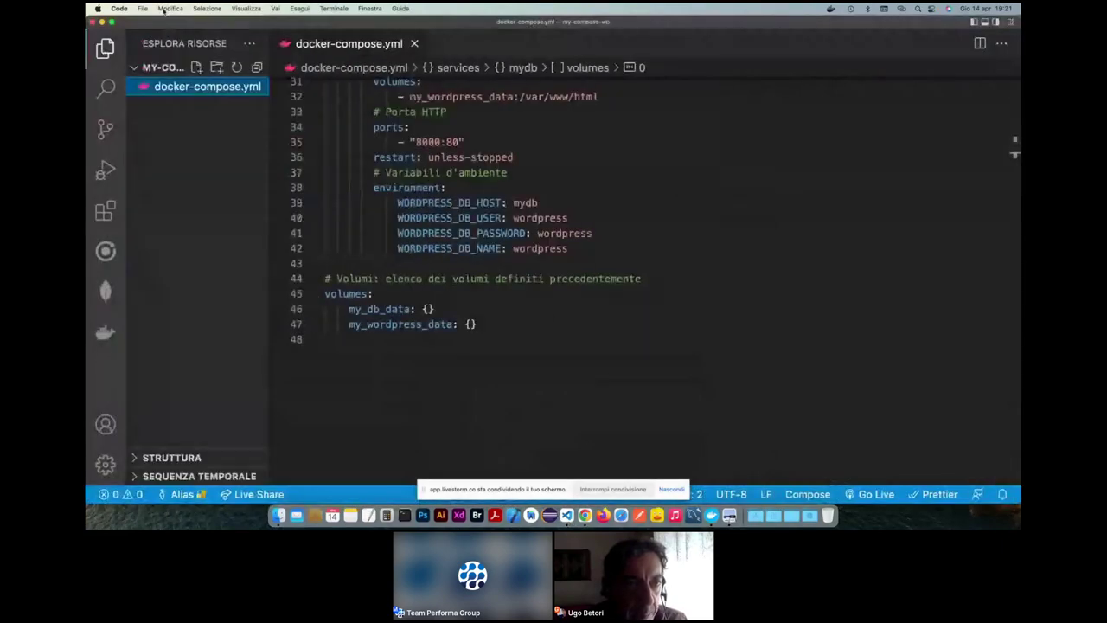
pyautogui.click(142, 8)
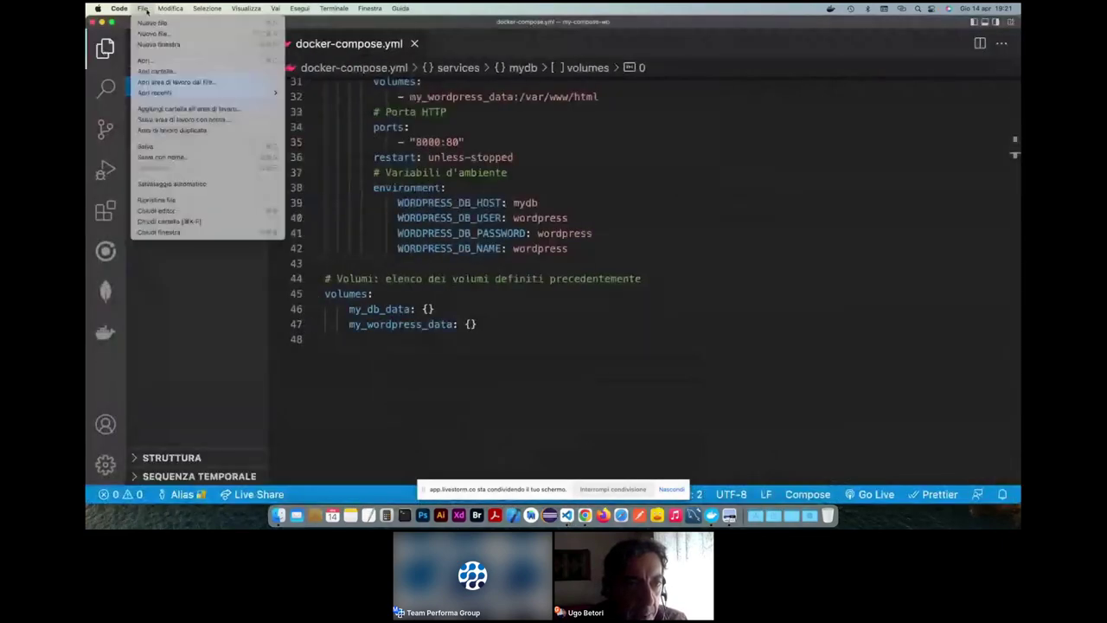
pyautogui.click(153, 72)
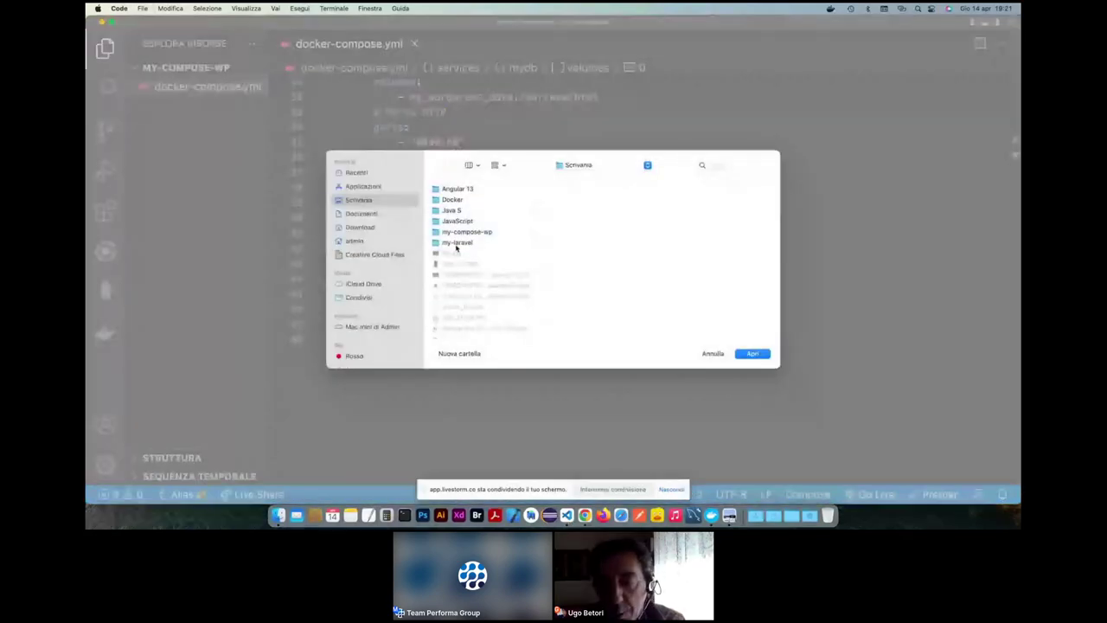
pyautogui.click(456, 244)
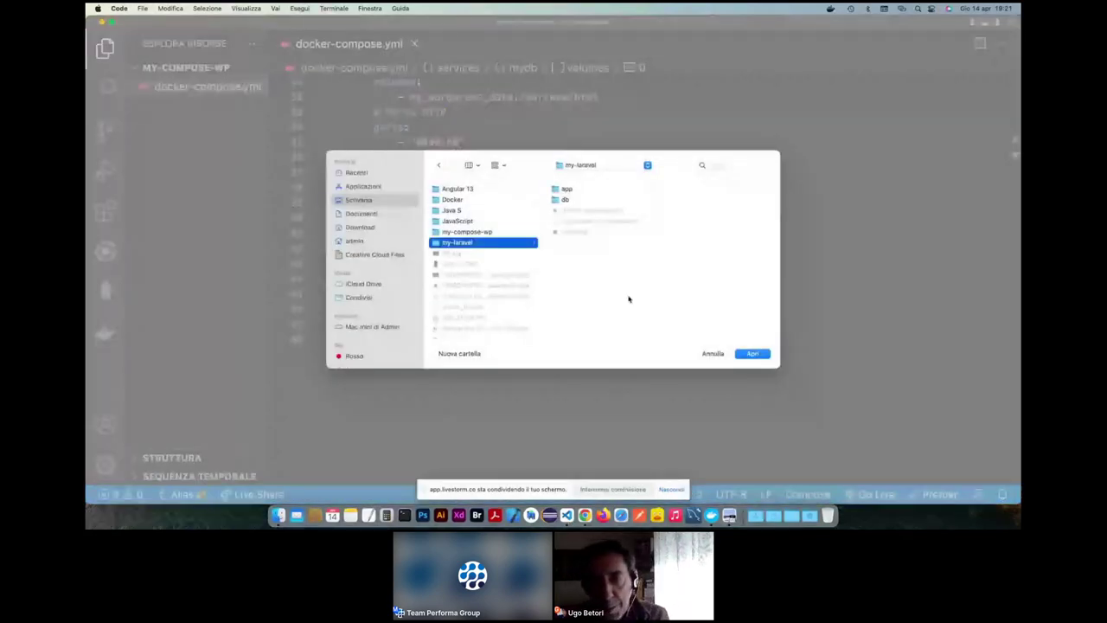
pyautogui.click(751, 355)
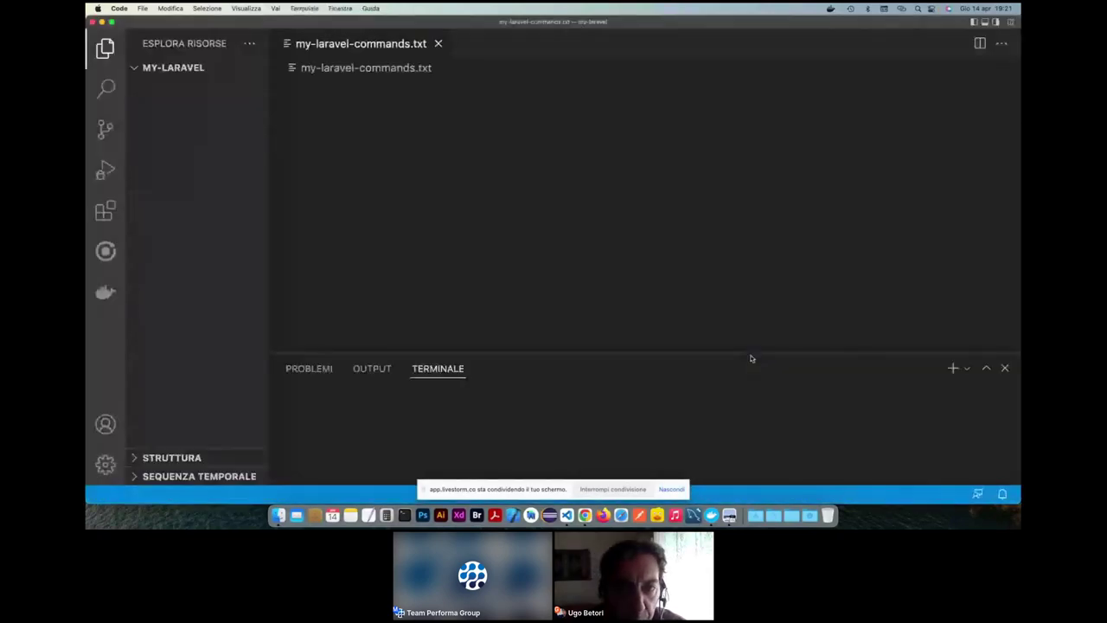
# - Close my-laravel-commands.txt, widen the Explorer, and open docker-compose.yml
pyautogui.click(437, 43)
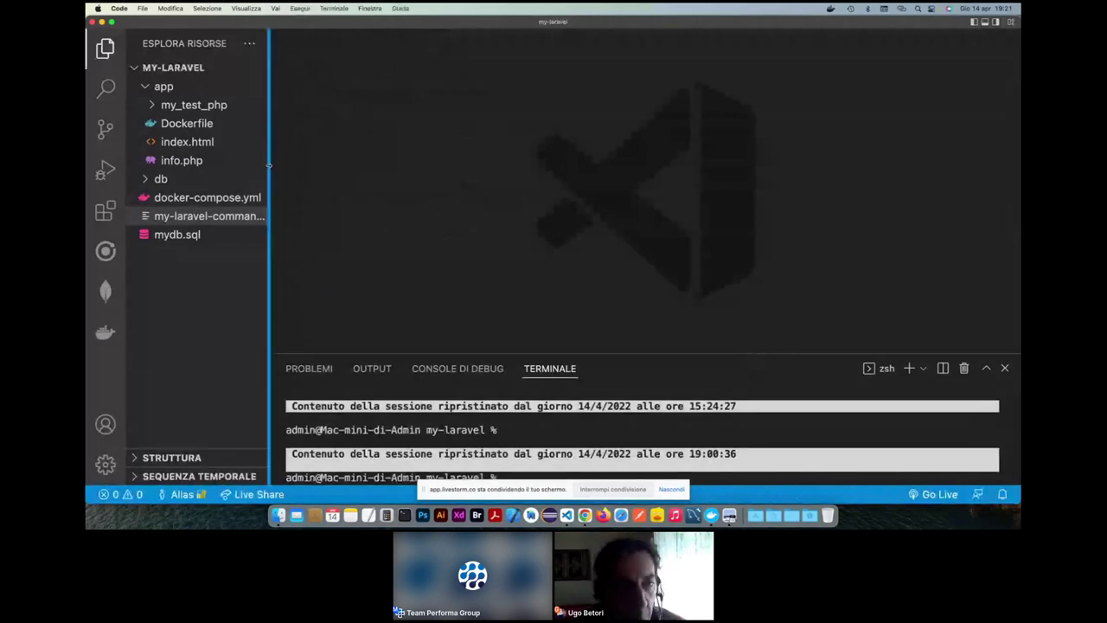
pyautogui.moveTo(269, 164); pyautogui.dragTo(327, 164)
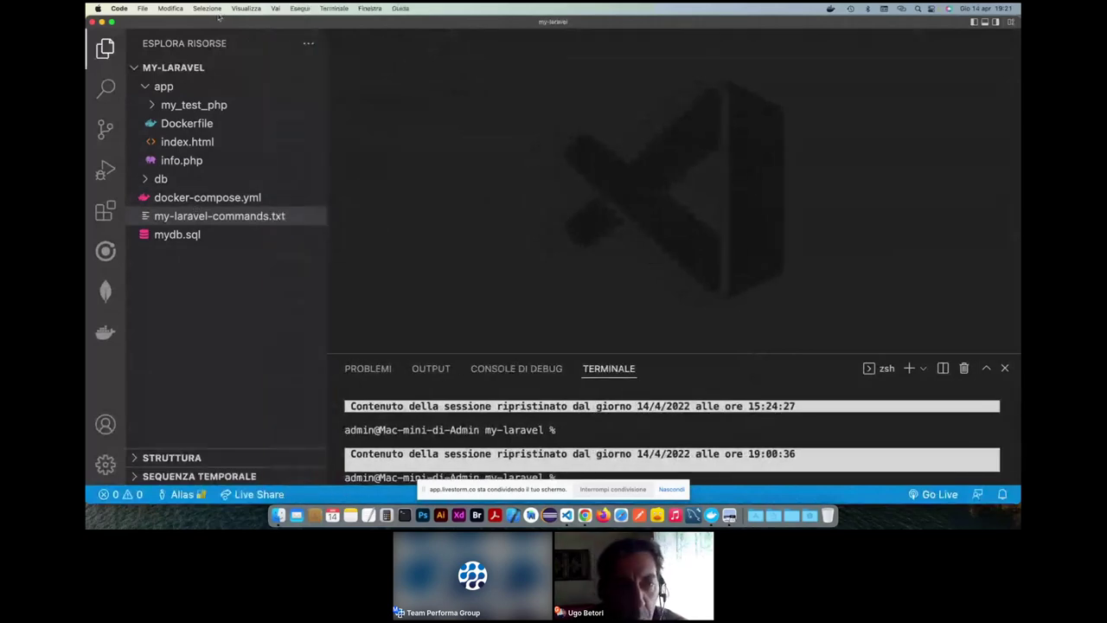
pyautogui.click(166, 111)
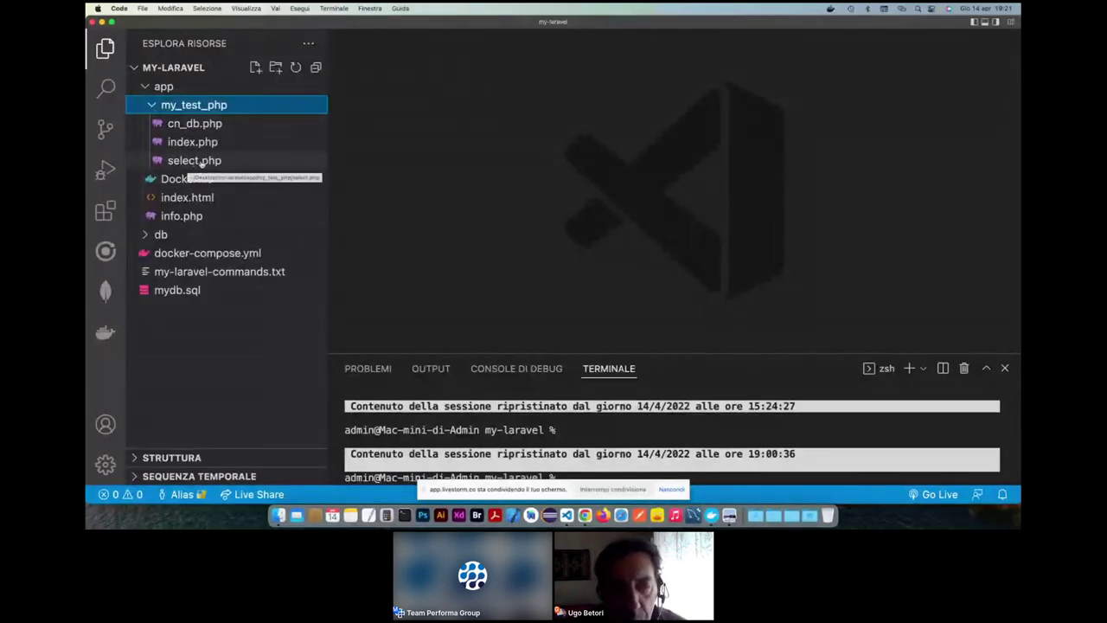
pyautogui.click(194, 105)
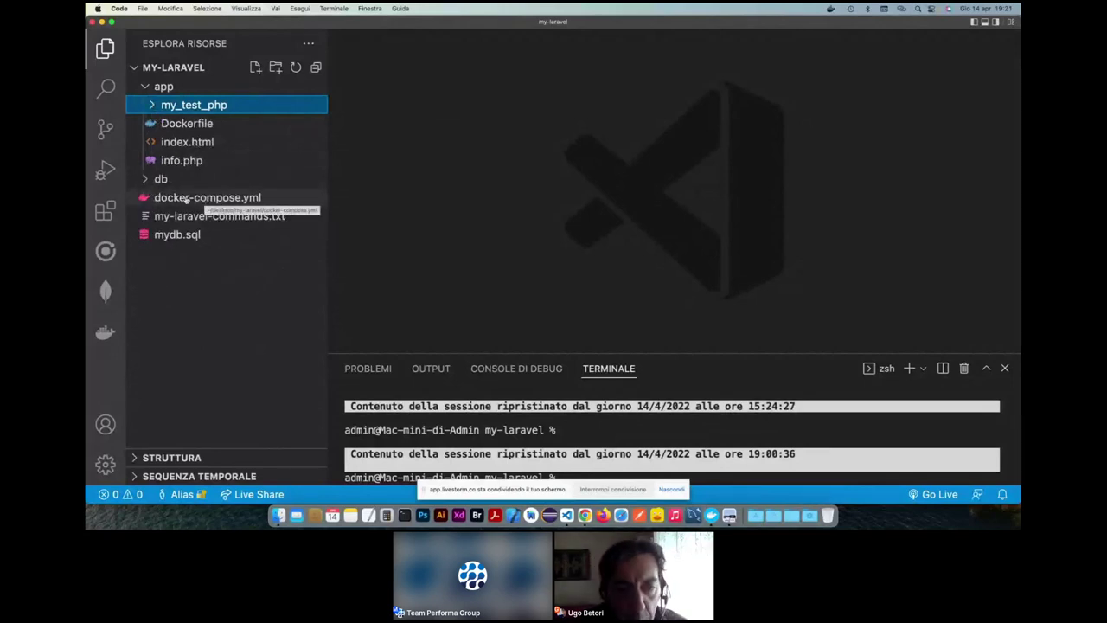
pyautogui.click(185, 198)
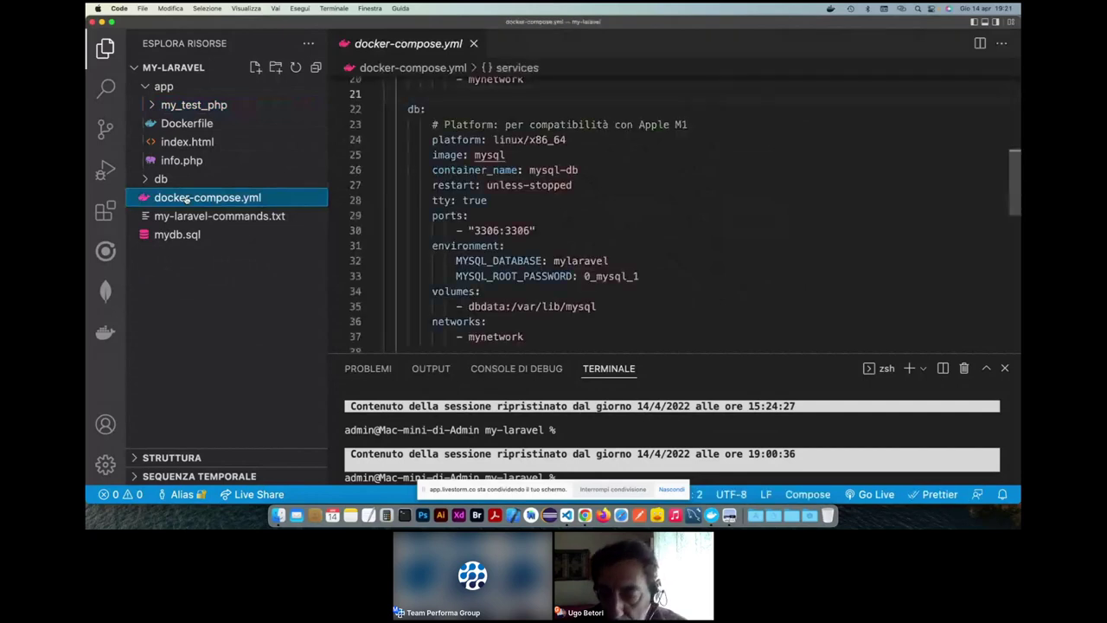
# - Clear the terminal output and resize the panels to show more of the file
pyautogui.rightClick(710, 429)
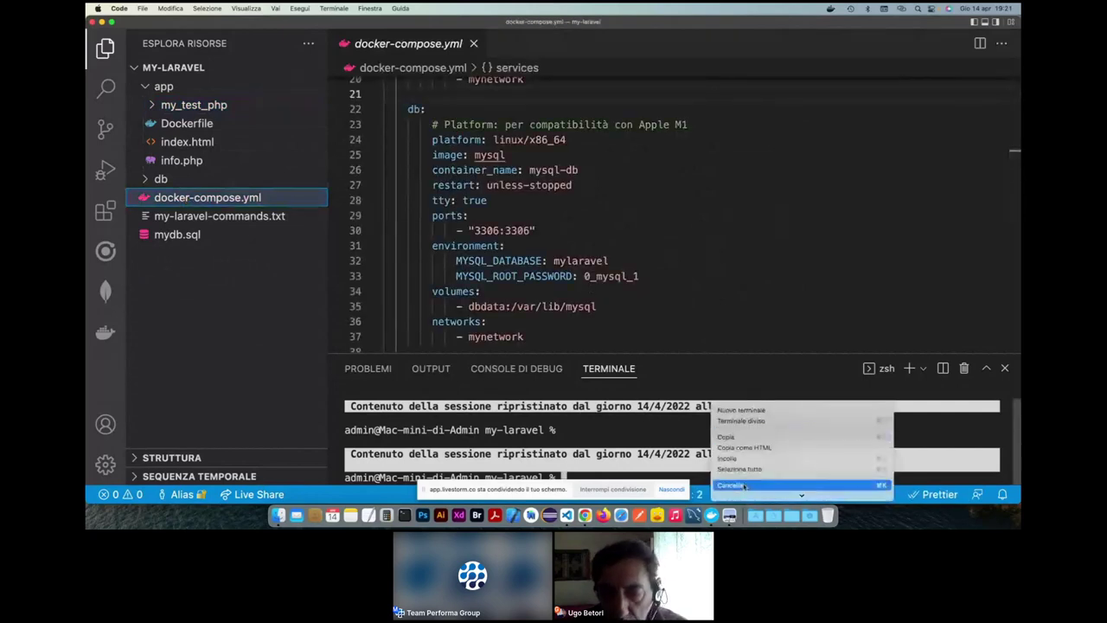
pyautogui.click(744, 482)
pyautogui.moveTo(677, 353); pyautogui.dragTo(676, 420)
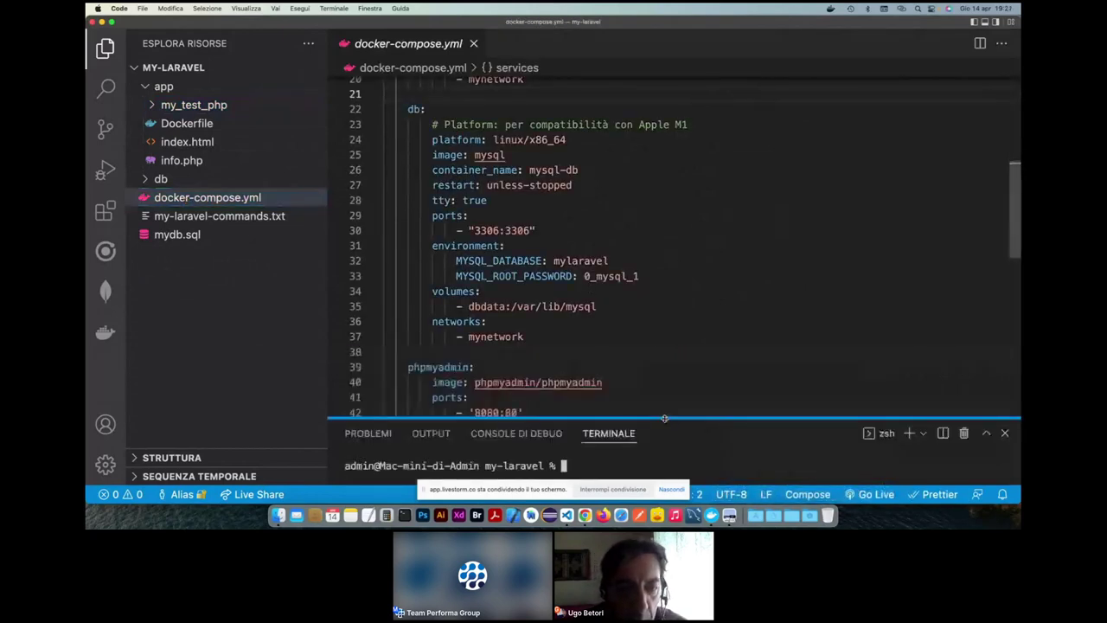
pyautogui.moveTo(327, 207); pyautogui.dragTo(270, 203)
# - Delete the blank lines under services: and before the db service in docker-compose.yml
pyautogui.click(492, 203)
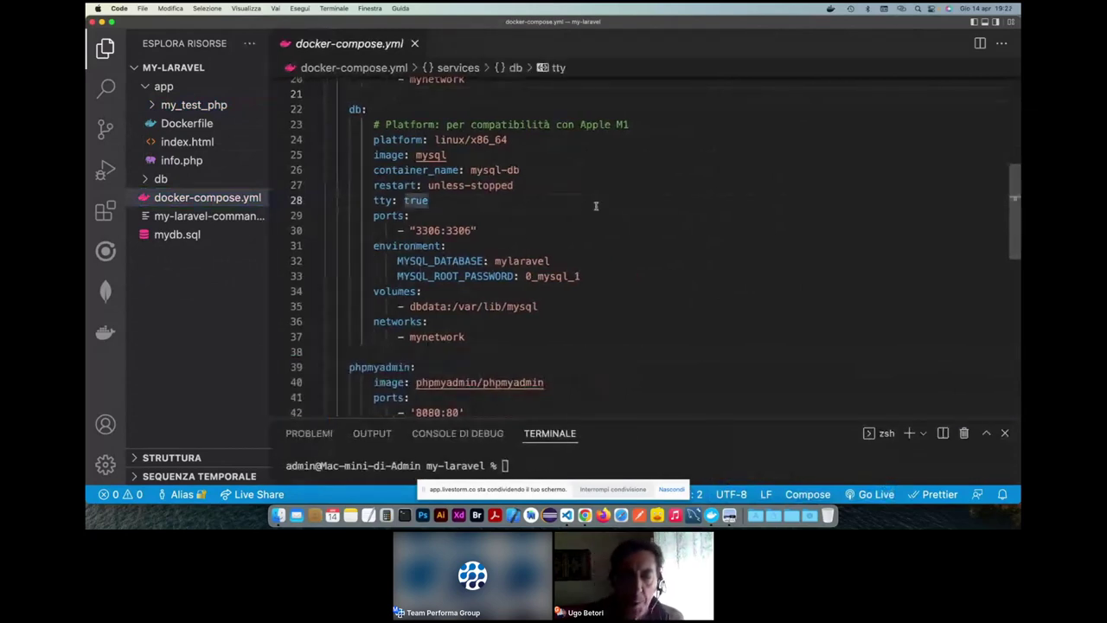
pyautogui.scroll(6, 594, 205)
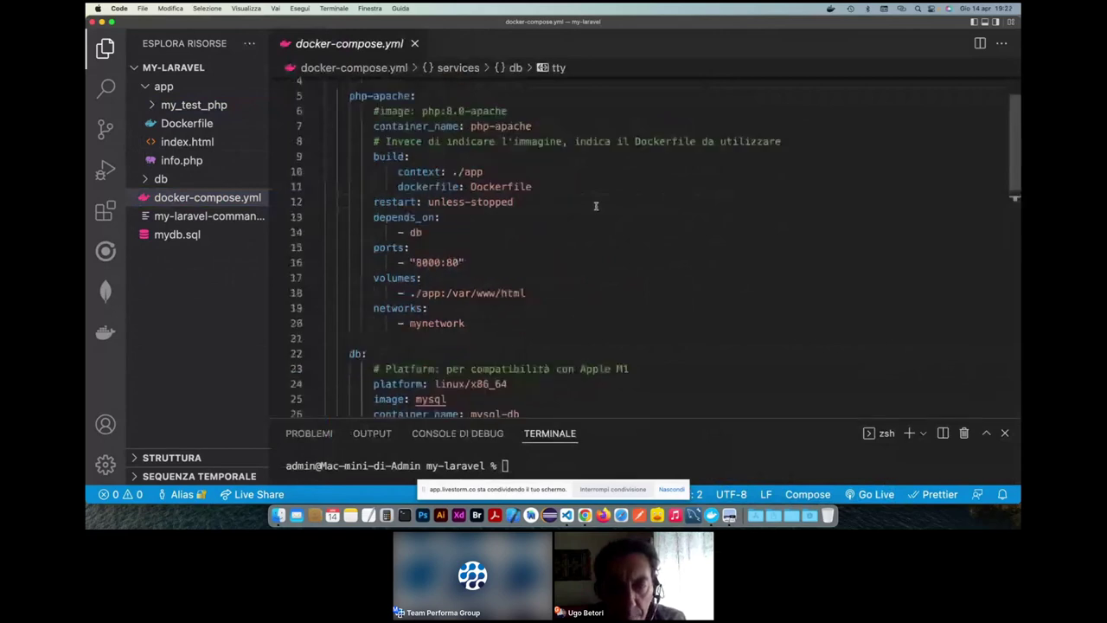
pyautogui.scroll(1, 453, 113)
pyautogui.click(450, 100)
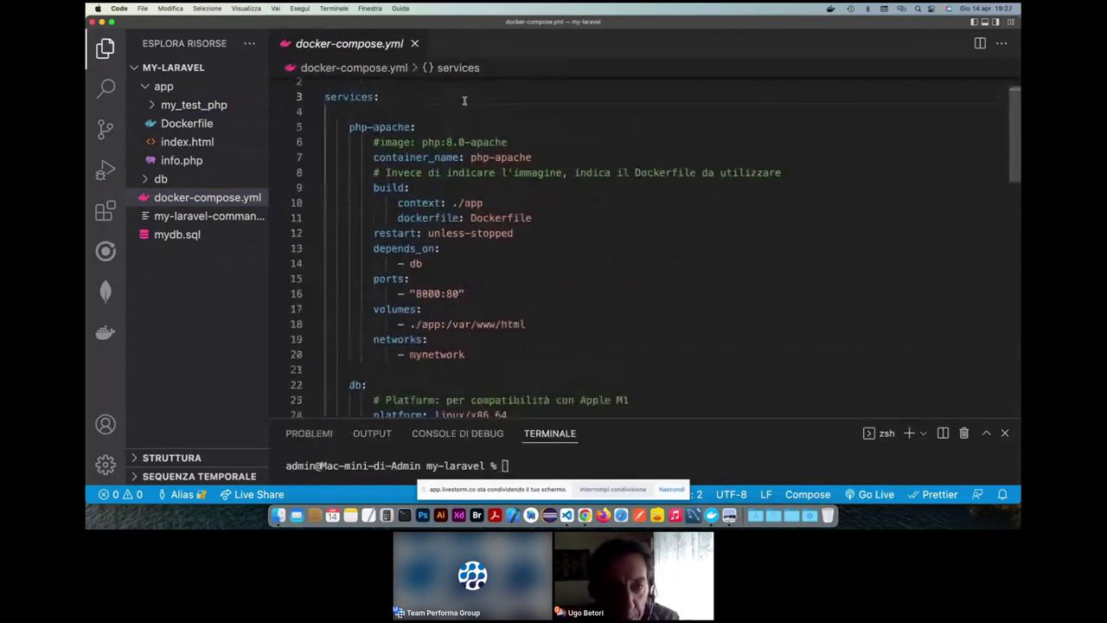
pyautogui.press('Delete')
pyautogui.scroll(-1, 484, 331)
pyautogui.click(484, 332)
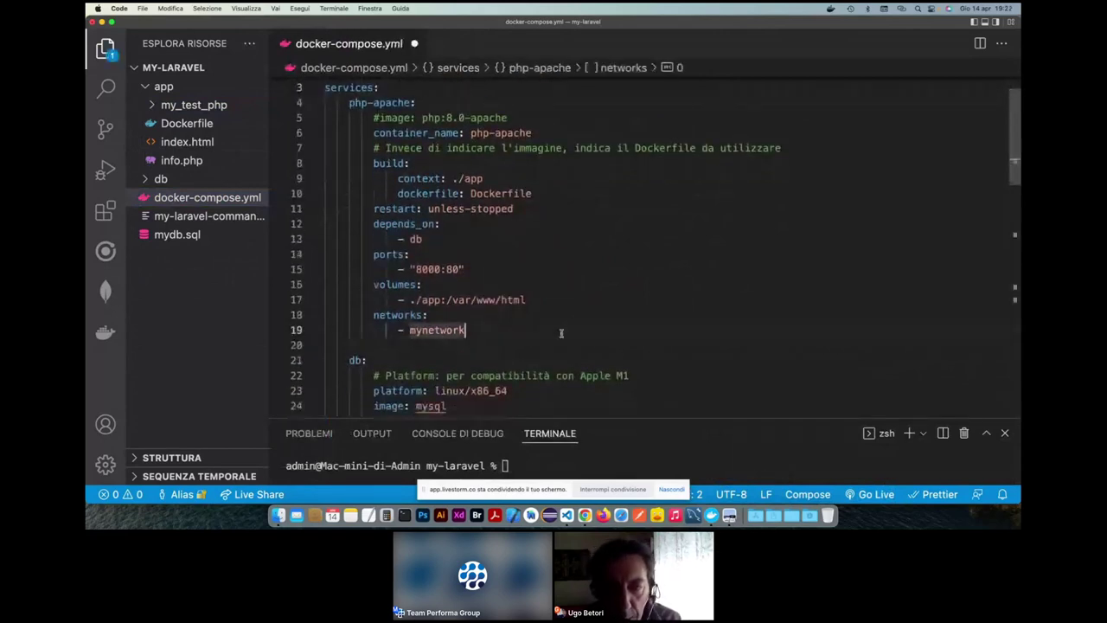
pyautogui.press('Delete')
# - Go to the end of db's mynetwork line, then select 'apache' in php-apache
pyautogui.scroll(-5, 669, 331)
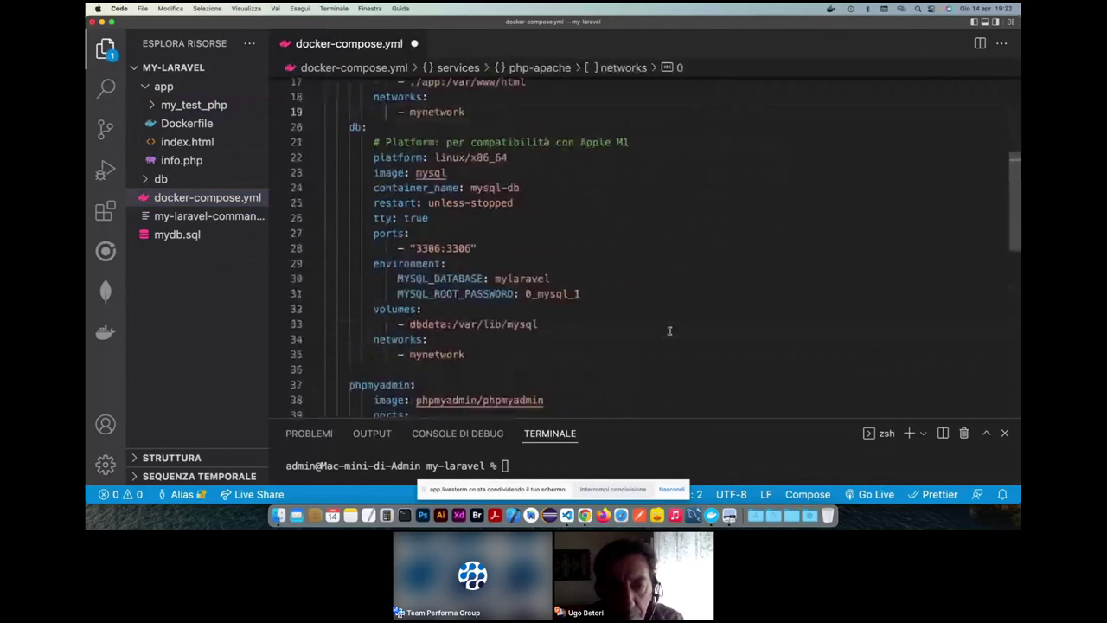
pyautogui.scroll(-3, 505, 213)
pyautogui.click(611, 217)
pyautogui.scroll(-3, 611, 217)
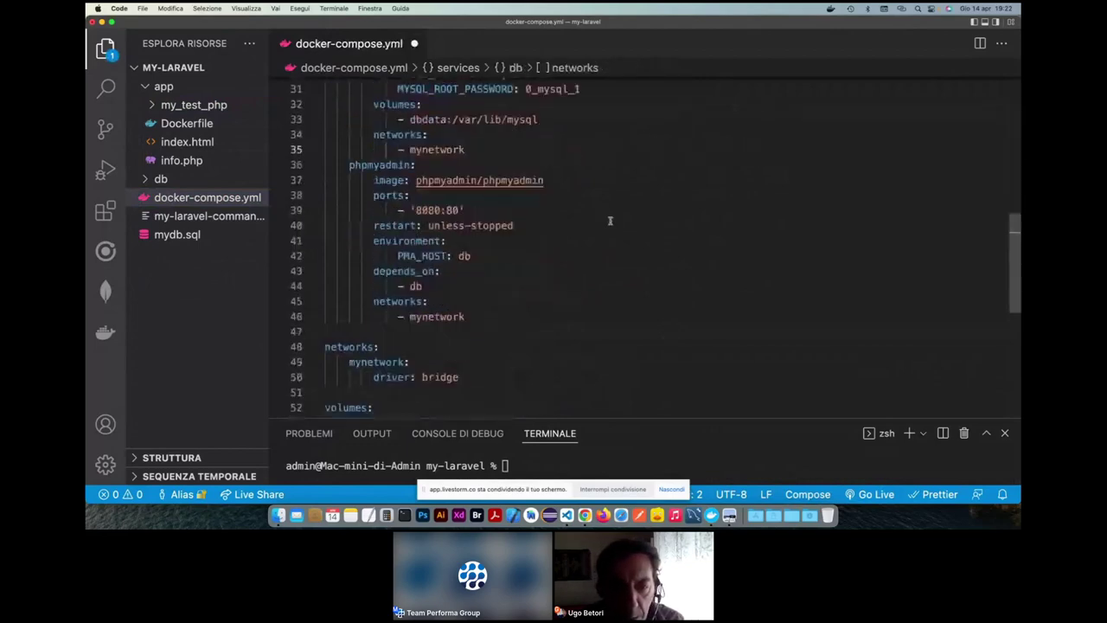
pyautogui.scroll(10, 610, 220)
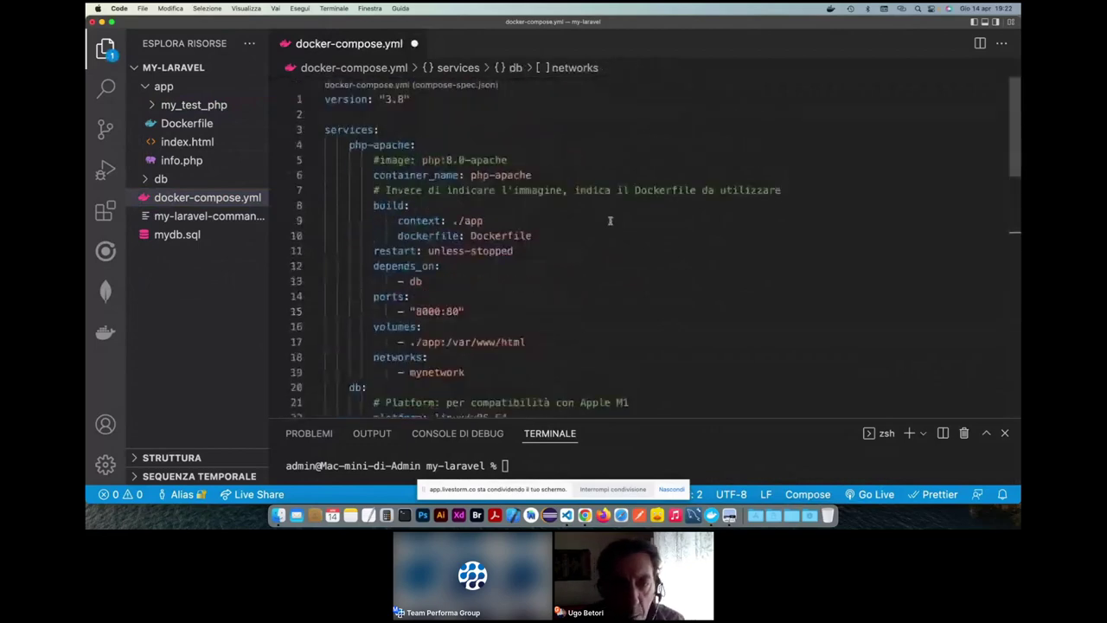
pyautogui.doubleClick(385, 145)
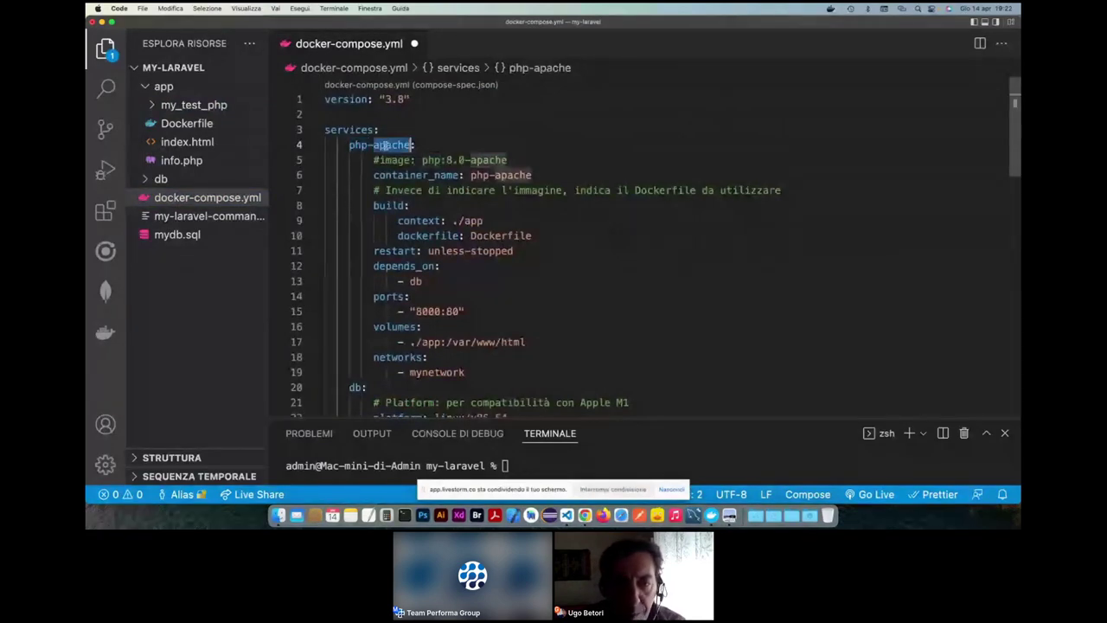